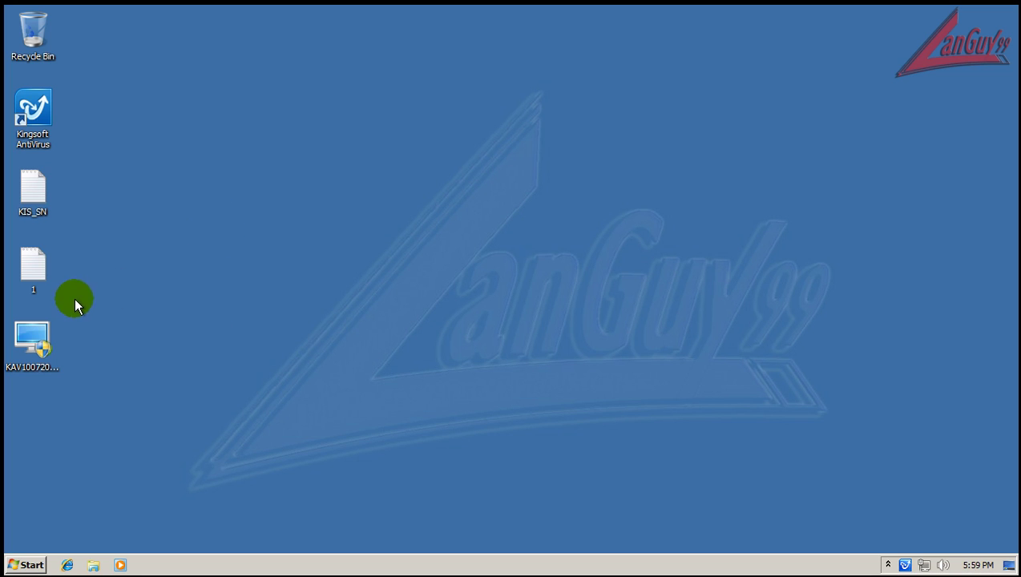
Step: Bring up Kingsoft AntiVirus Pro's main window on the Scan tab, showing definitions 2010.07.26.17
click(41, 337)
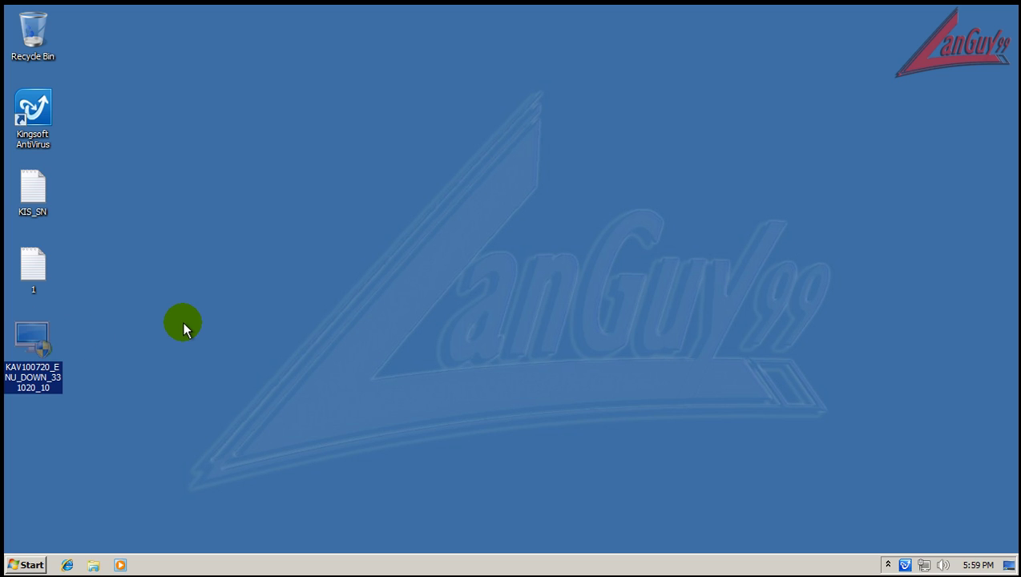
click(183, 329)
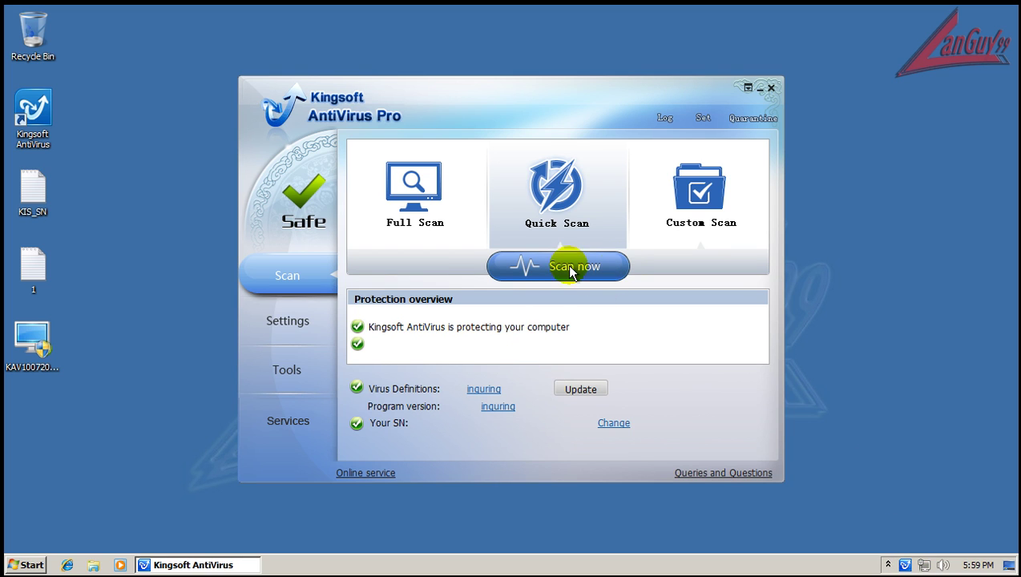
drag(577, 108, 540, 93)
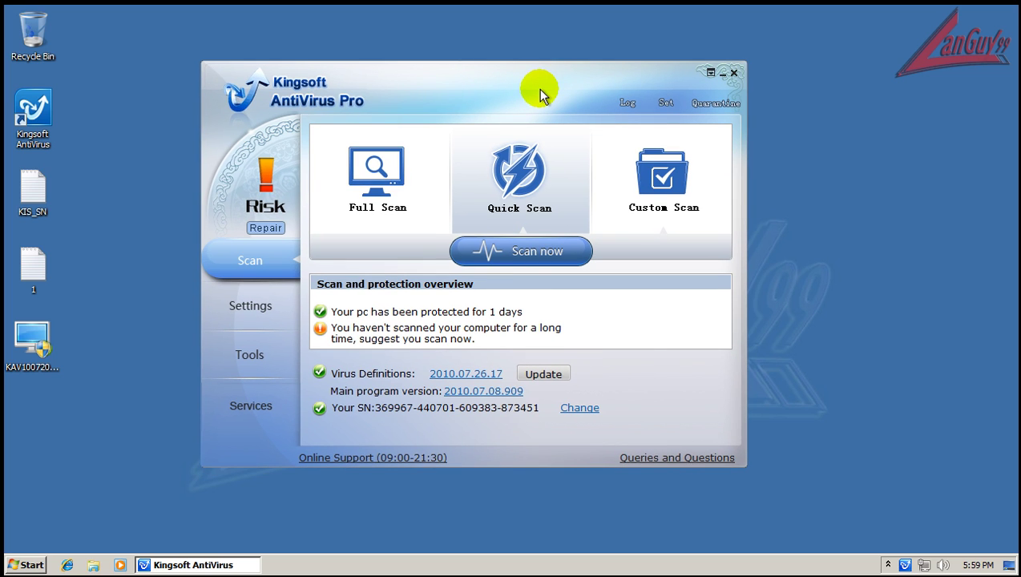
Step: Run an Express update and confirm definitions 2010.07.26.17 are already the latest
click(545, 375)
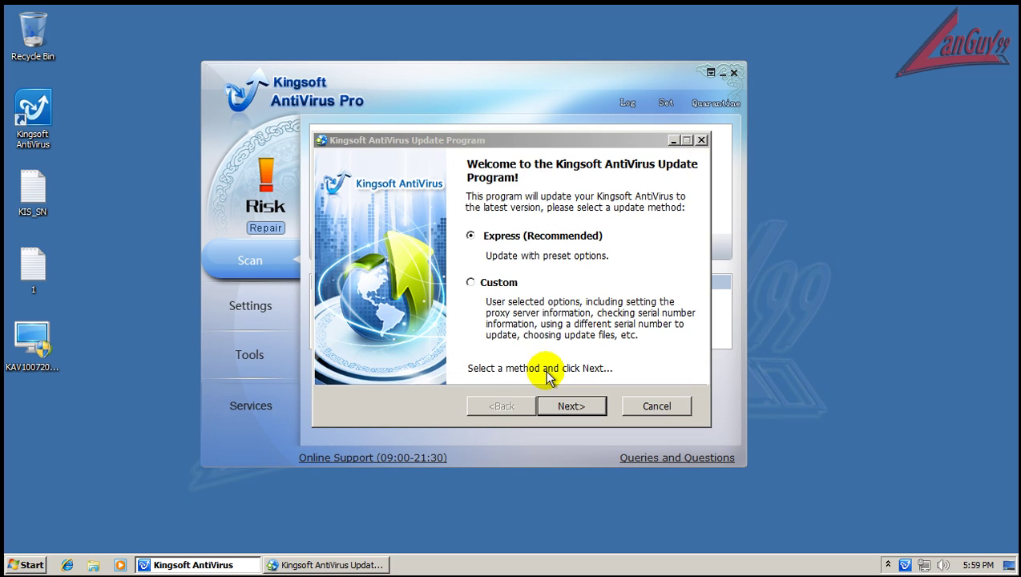
click(577, 407)
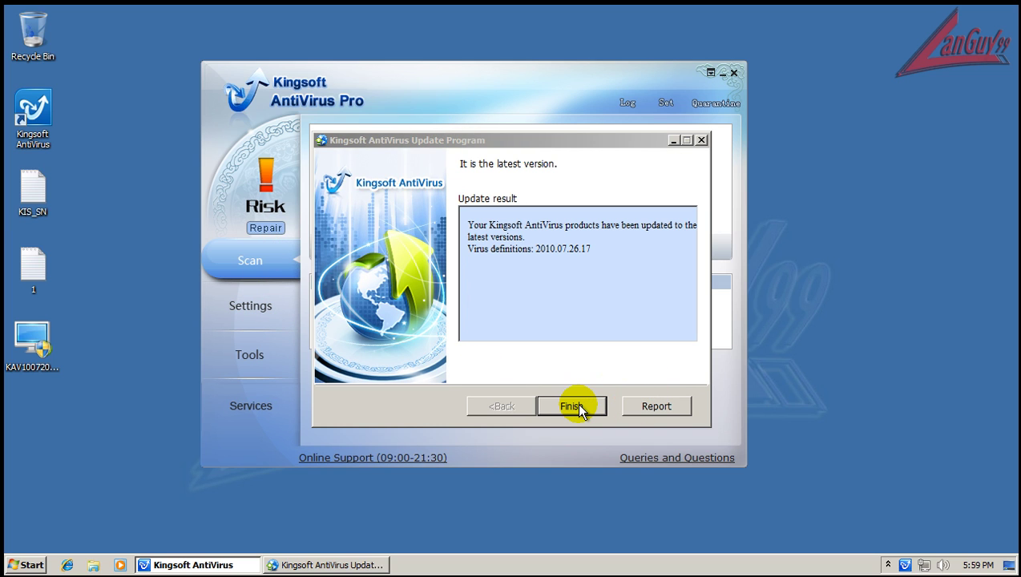
click(578, 406)
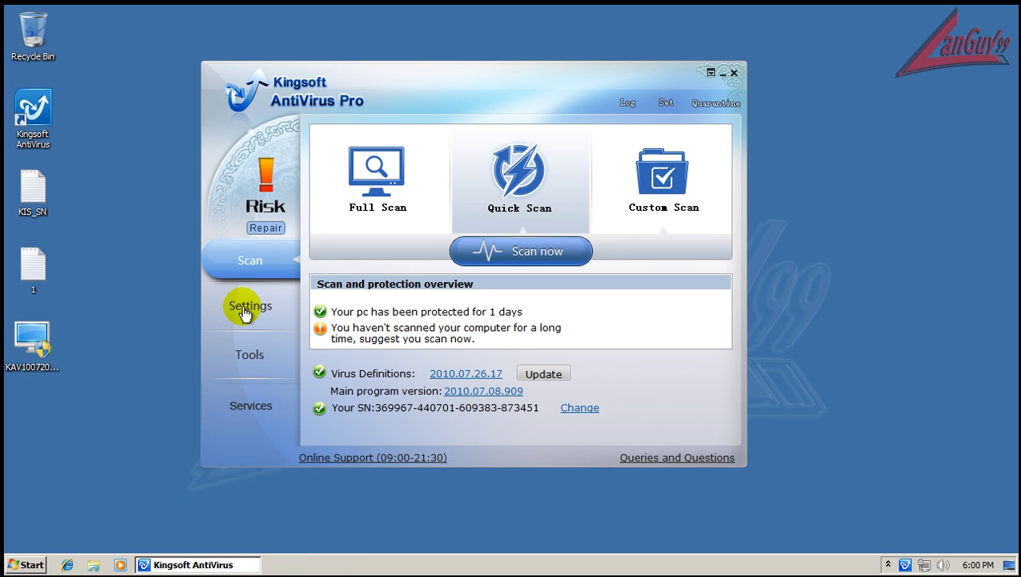
Step: Browse the Settings, Tools and Services pages without changing anything
click(245, 314)
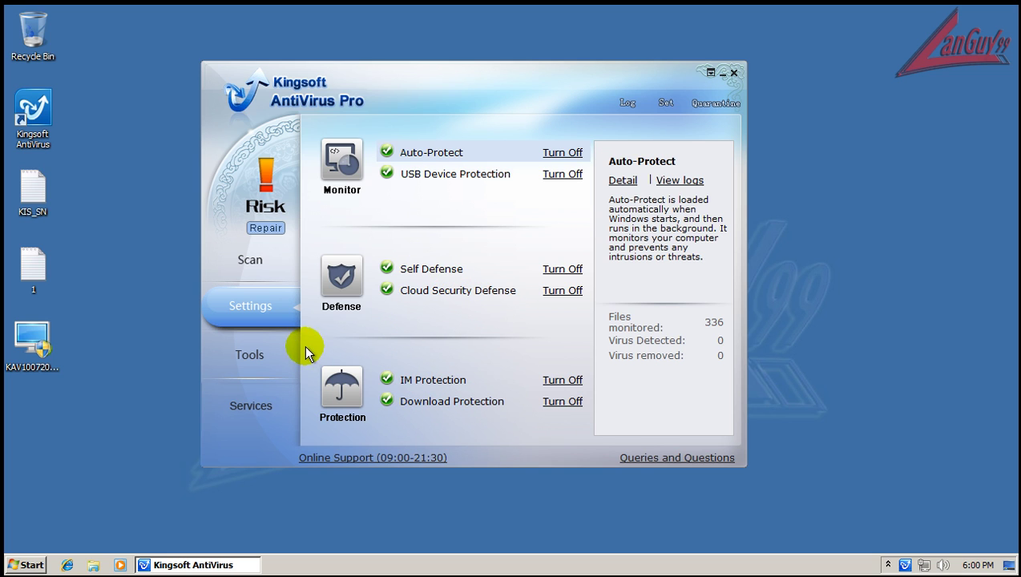
click(233, 350)
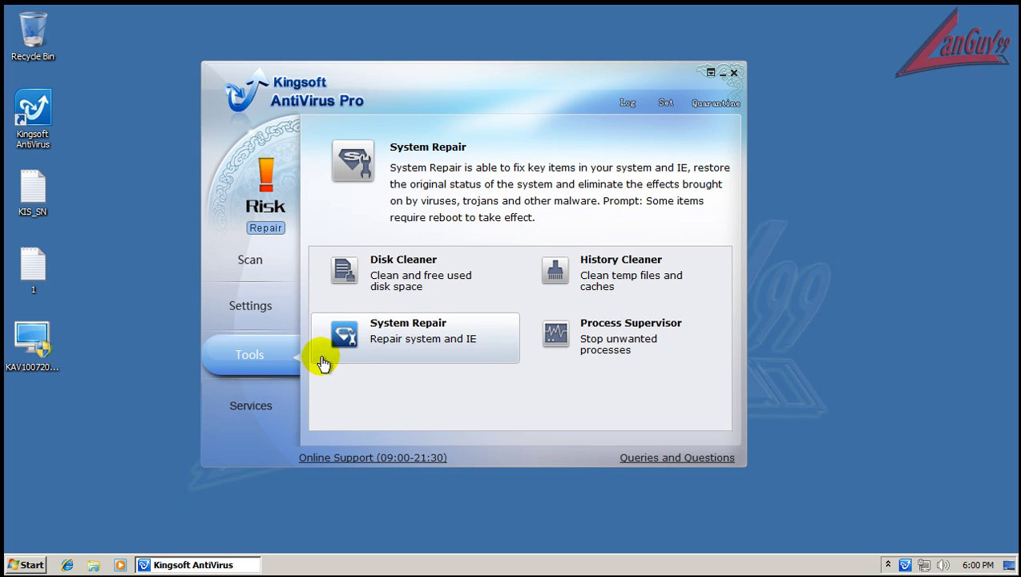
click(252, 407)
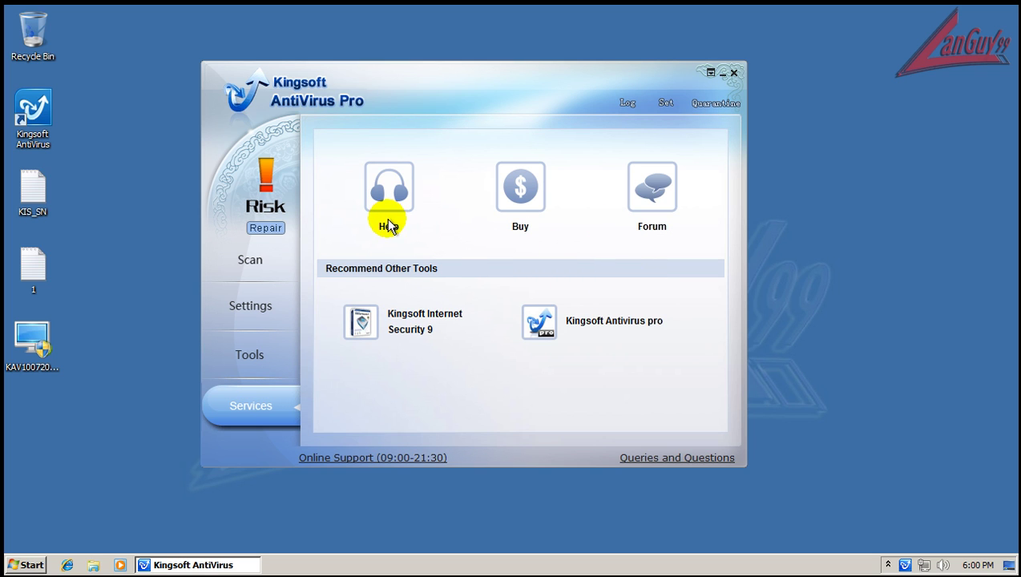
Step: View the Options dialog, cancel it, and close Kingsoft AntiVirus Pro
click(665, 105)
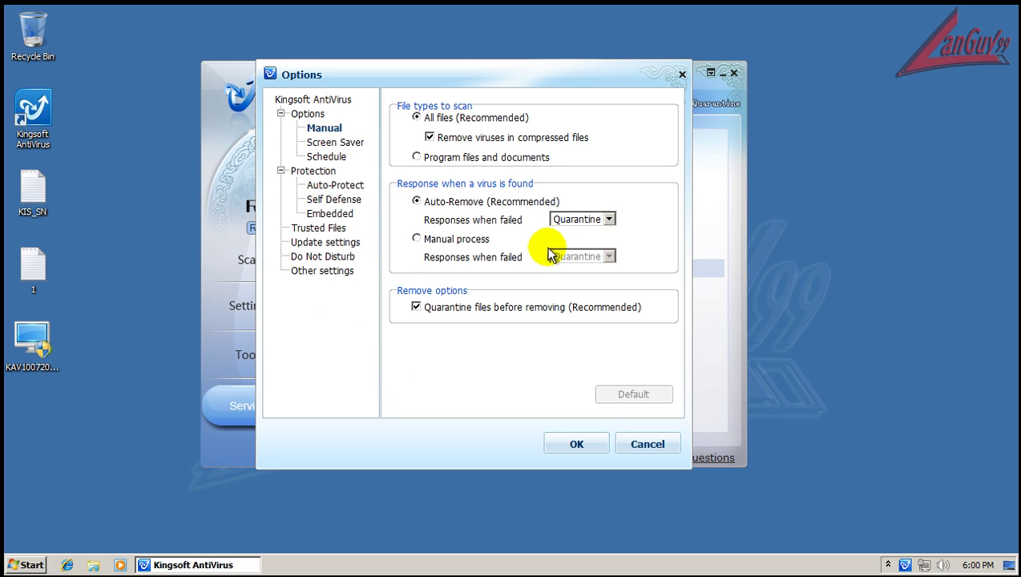
click(654, 444)
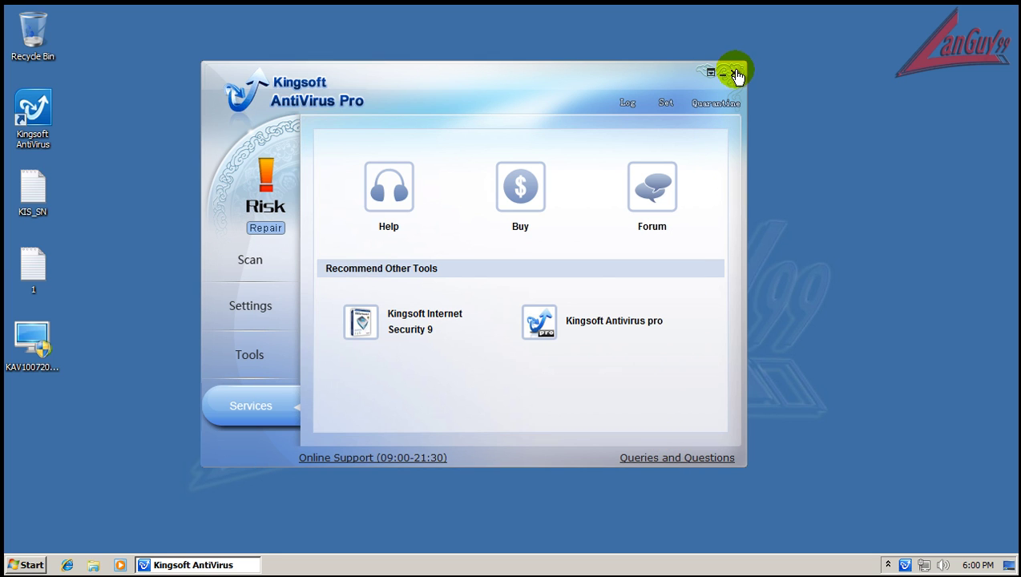
click(736, 74)
Step: Open the URL list text file 1 in Notepad alongside Internet Explorer
double_click(28, 270)
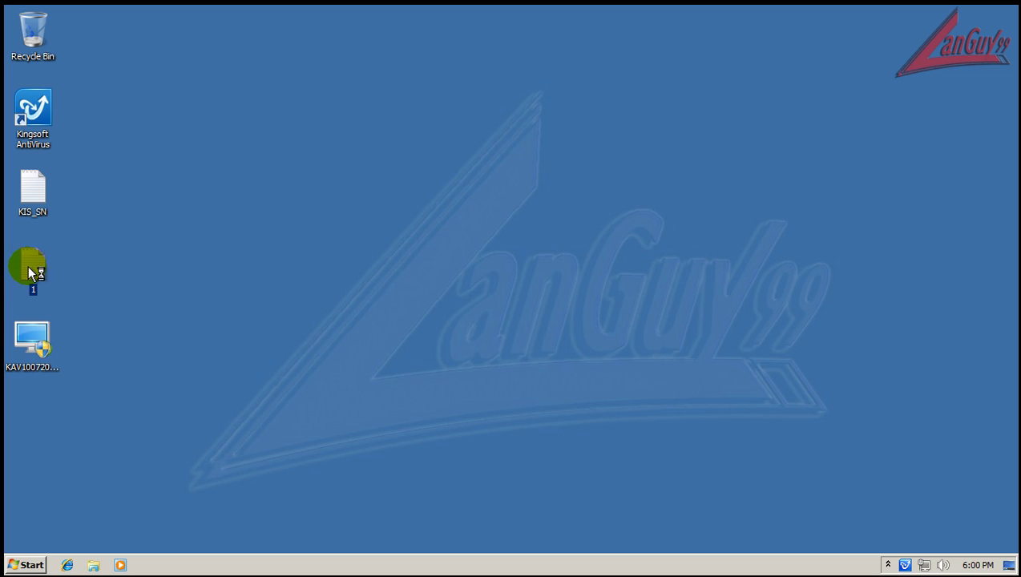
click(67, 567)
drag(426, 84, 369, 302)
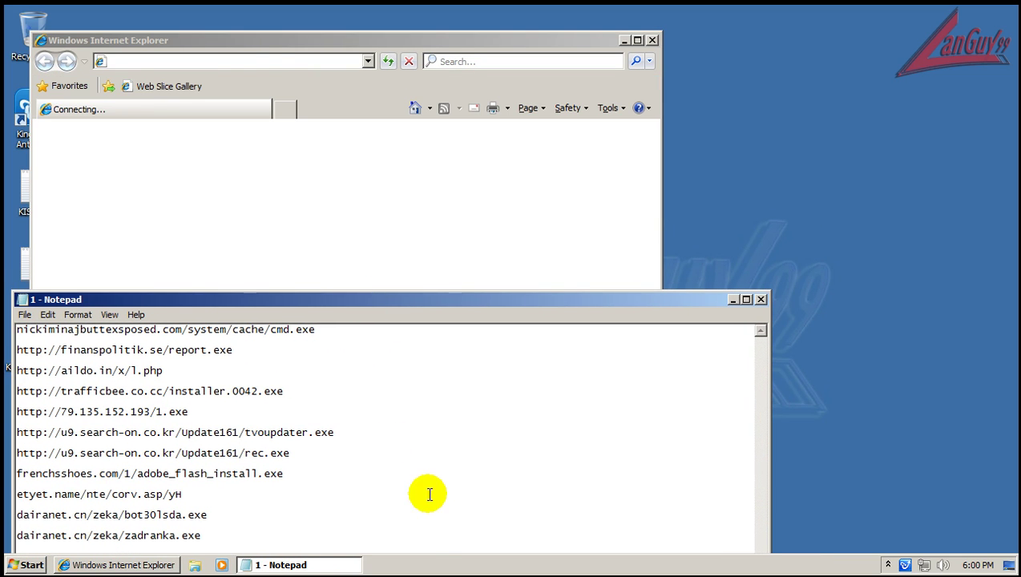
Step: In Task Manager, show all users' processes, check kxescore.exe is running, then close it
right_click(428, 566)
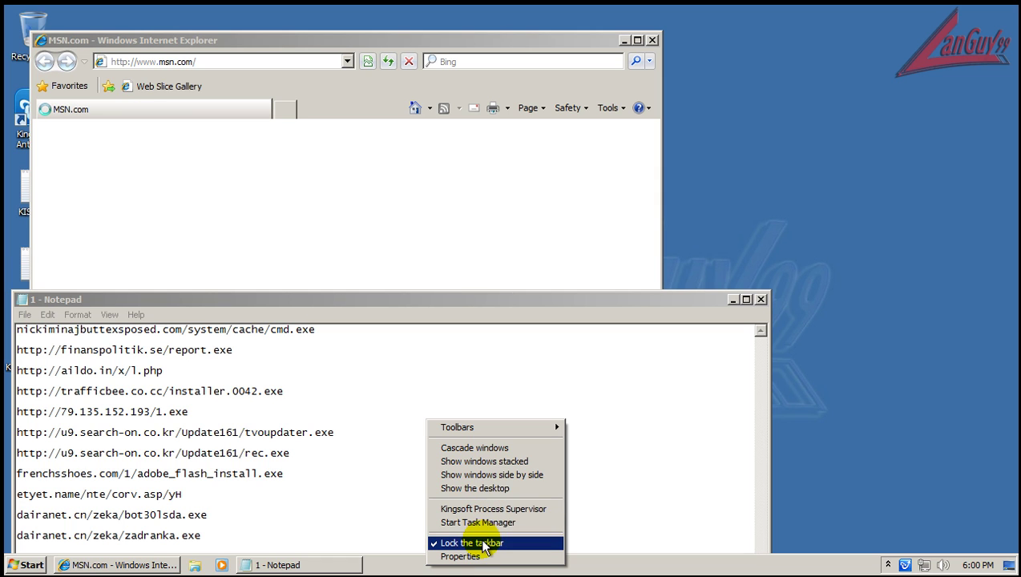
click(485, 522)
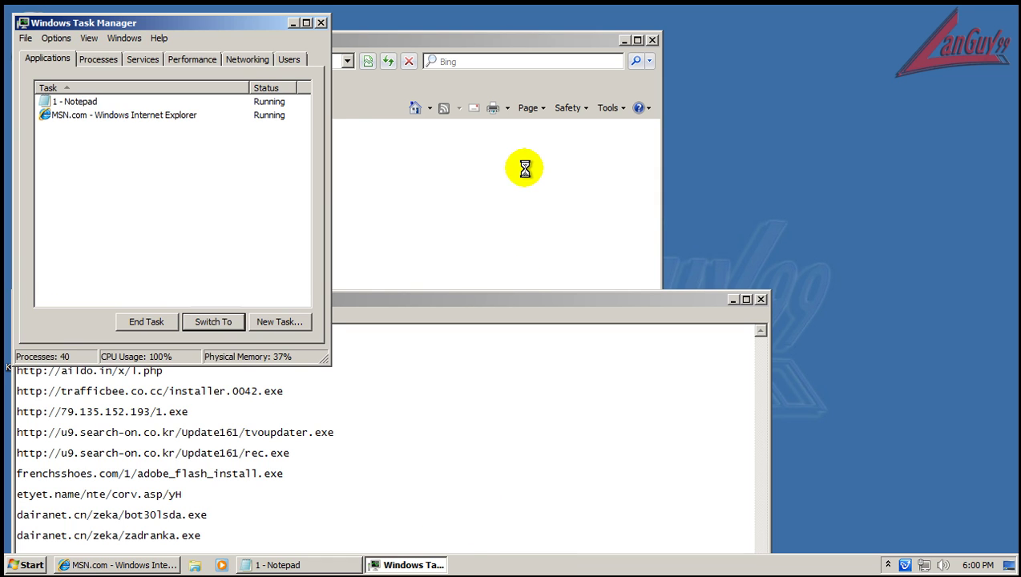
click(91, 59)
click(140, 318)
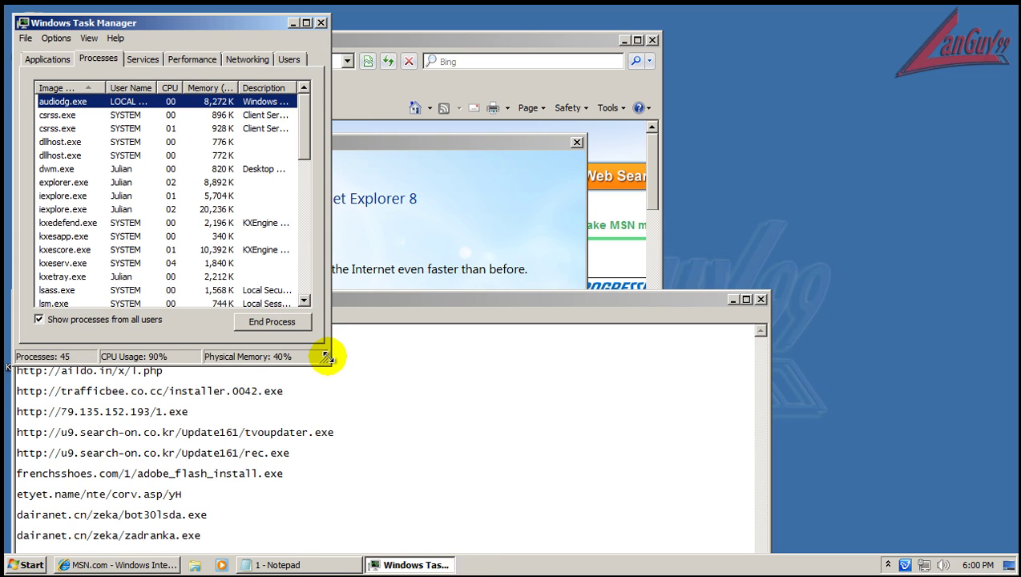
drag(328, 363, 566, 526)
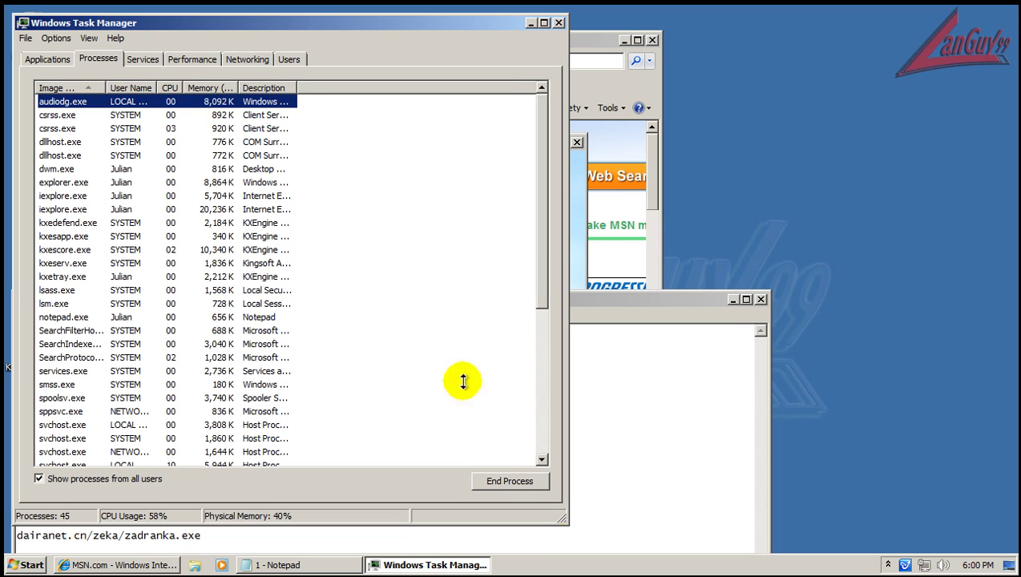
click(259, 253)
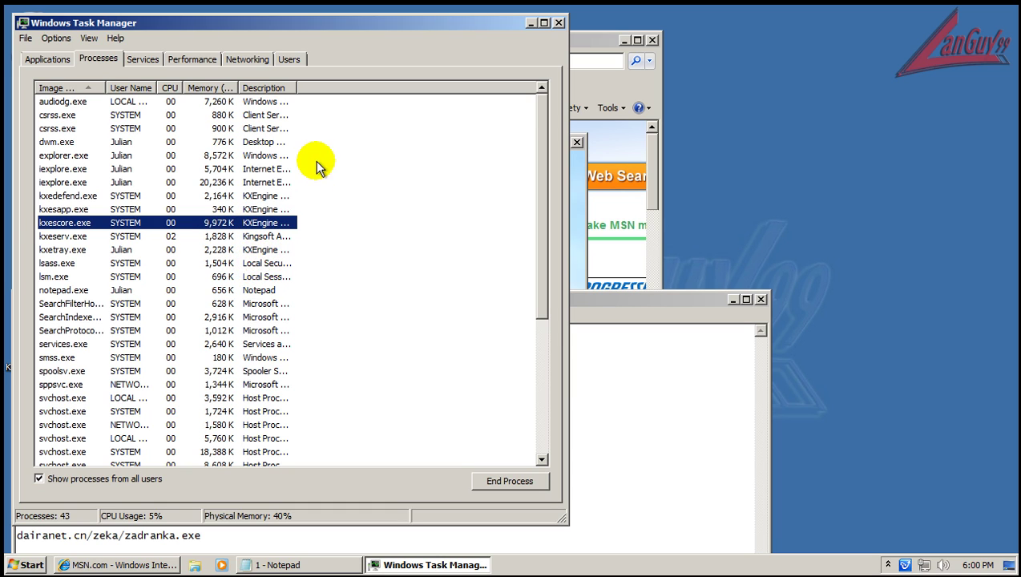
click(558, 23)
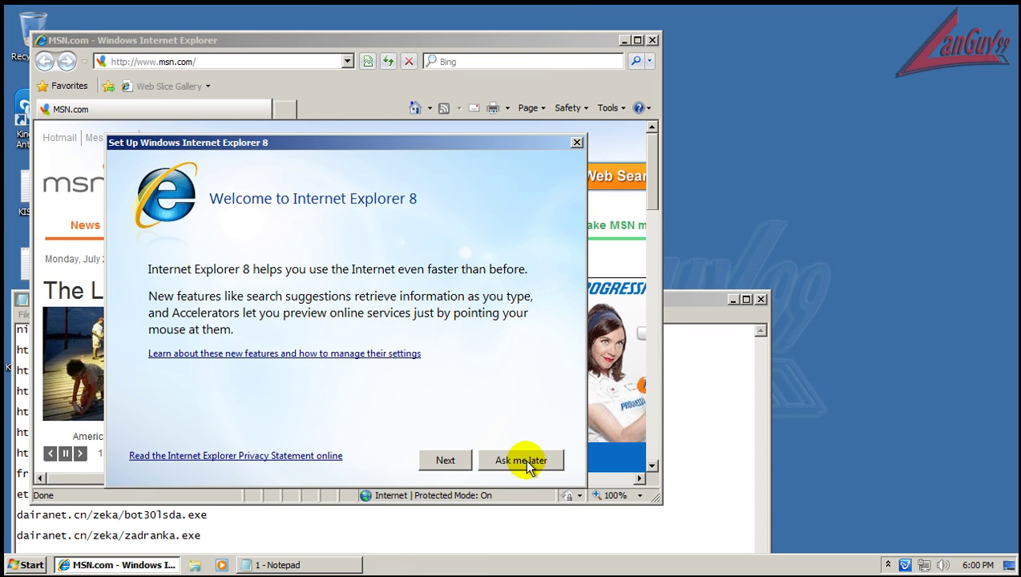
Step: Postpone the IE8 setup, arrange the windows, and copy the first malware URL
click(521, 461)
drag(399, 40, 762, 18)
click(324, 337)
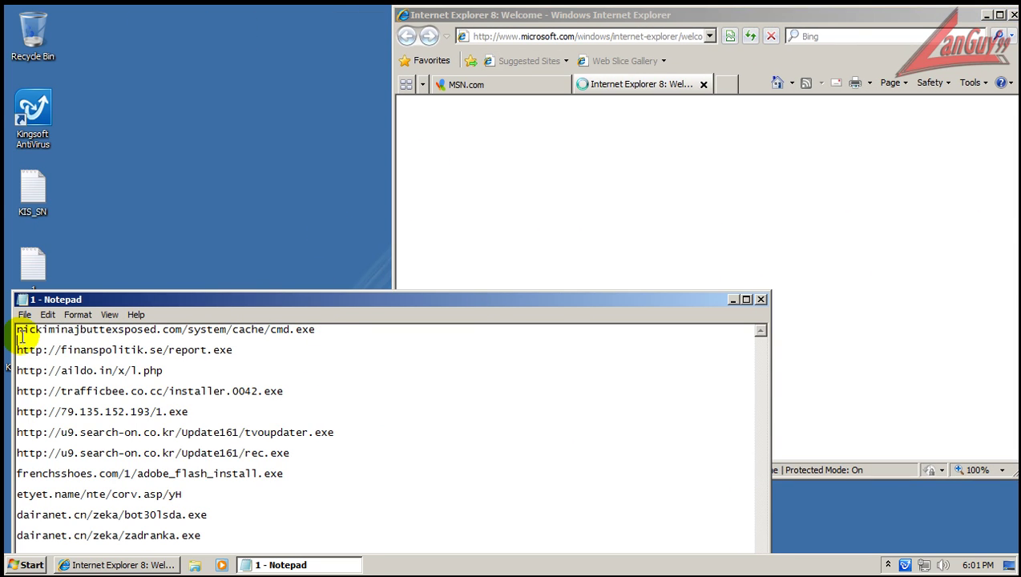
drag(21, 337, 6, 325)
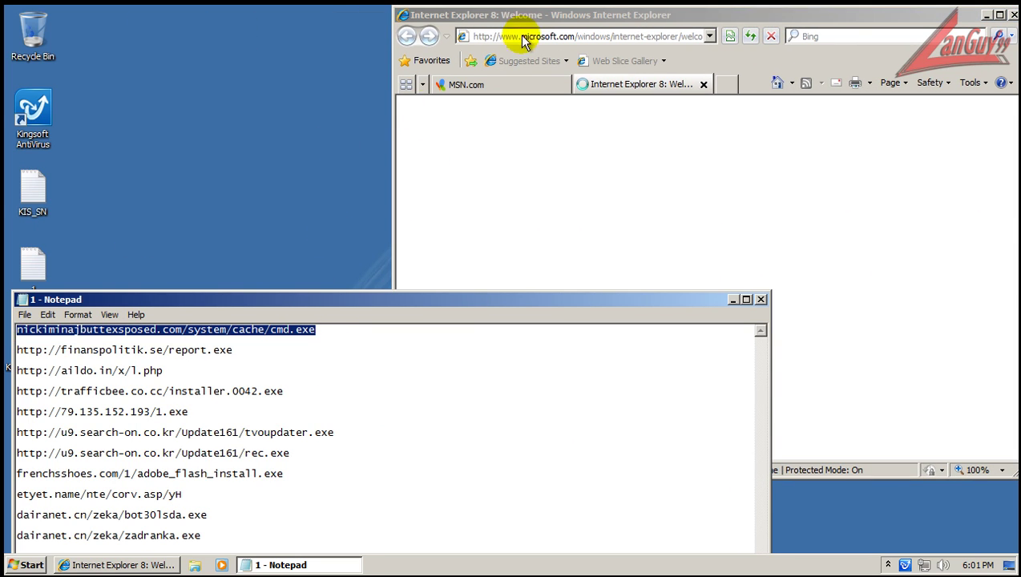
click(490, 36)
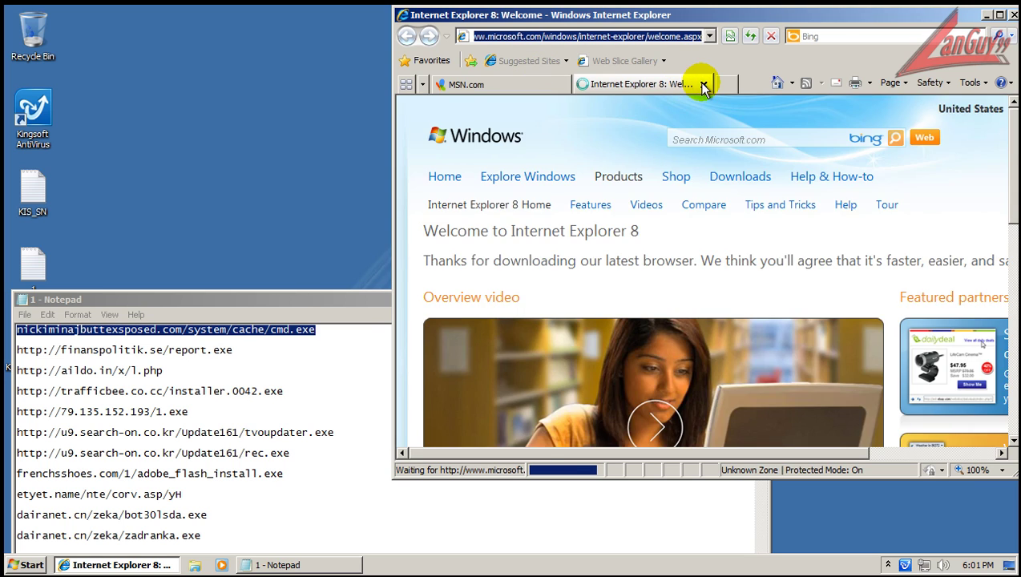
click(702, 84)
Step: Download and run cmd.exe until Kingsoft flags it as Win32.Troj.Undef, then dismiss the error
text(nickiminajbuttexposed.com/system/cache/cmd.exe)
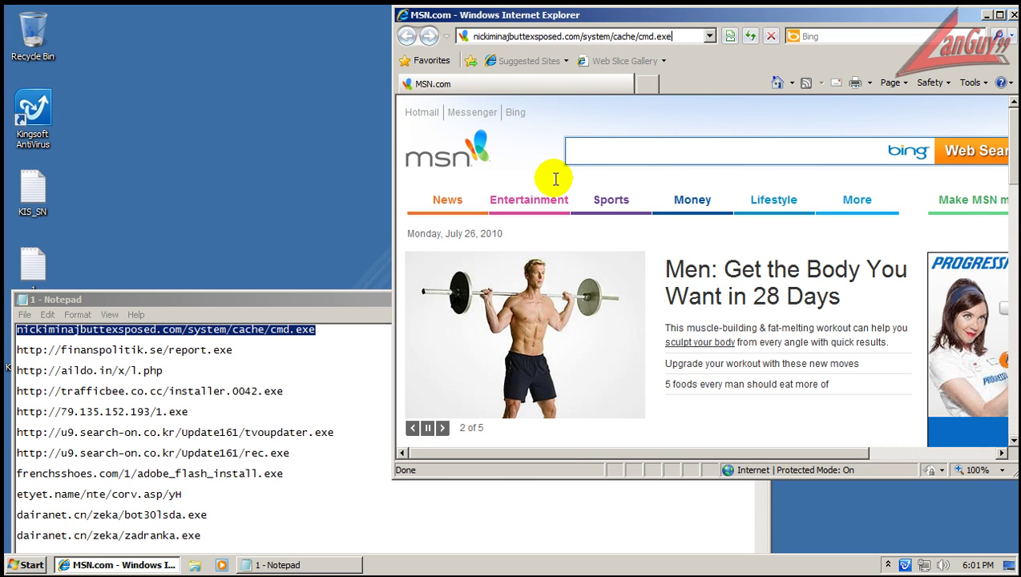
key(Return)
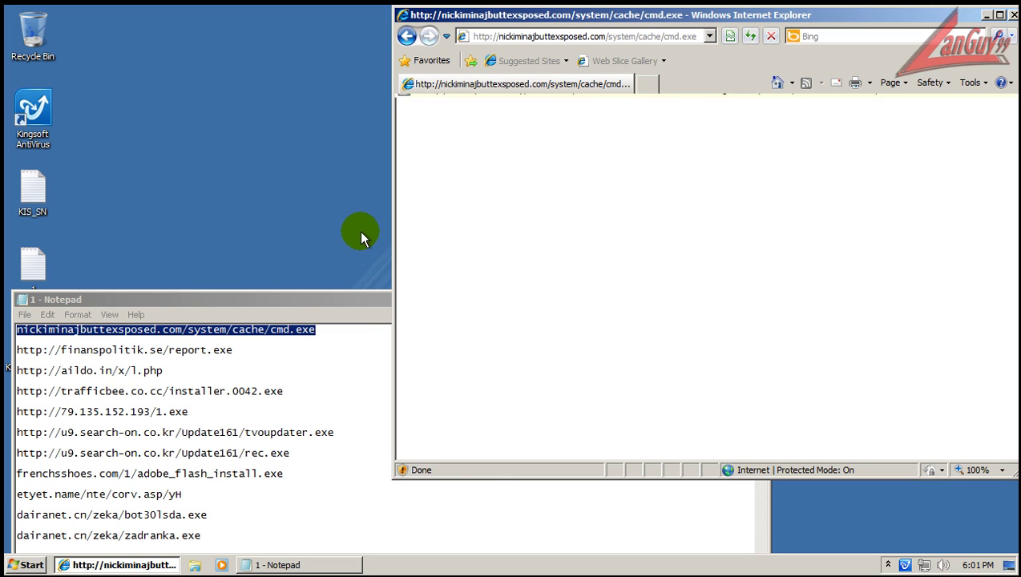
click(602, 104)
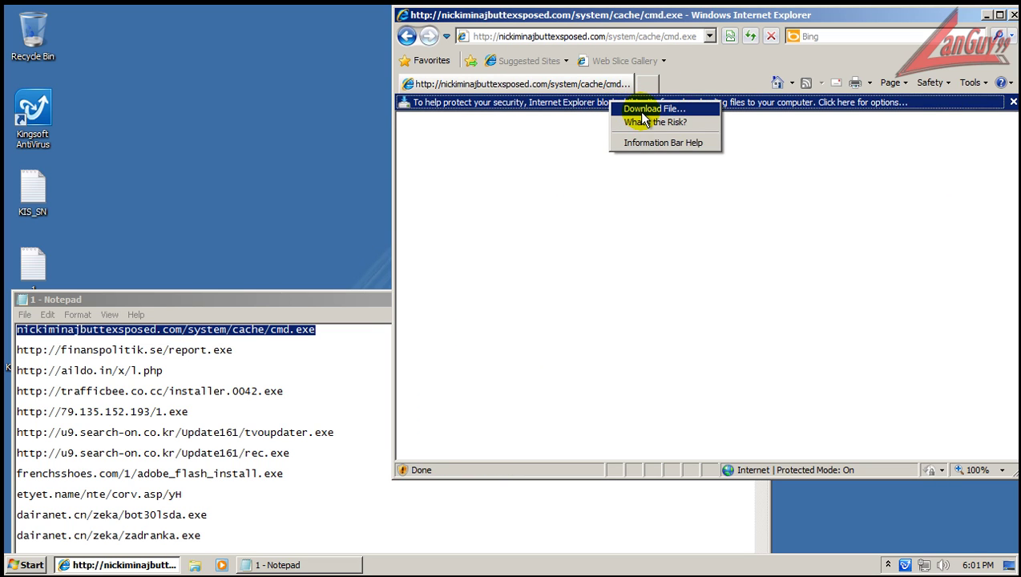
click(637, 103)
click(500, 298)
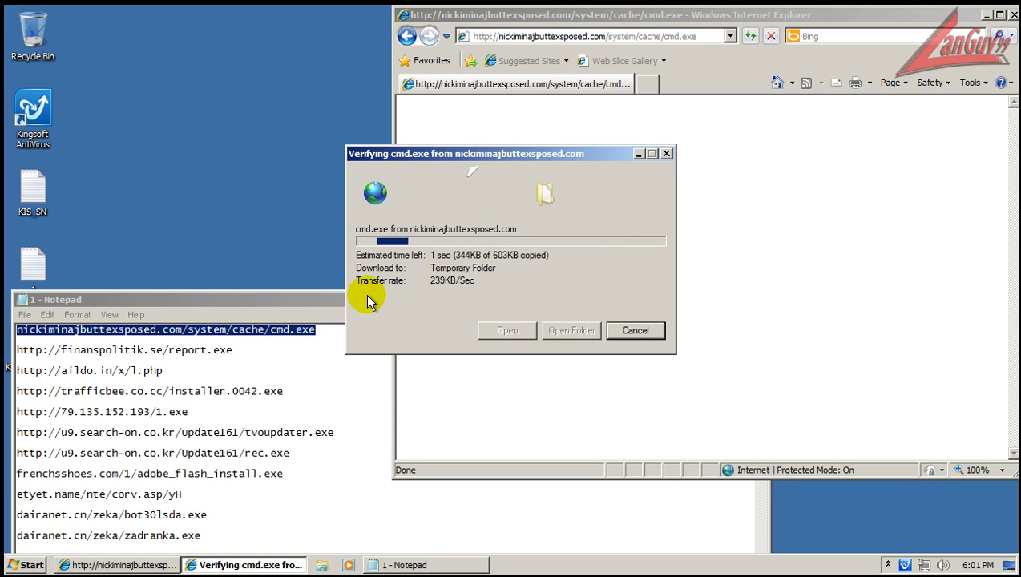
click(548, 249)
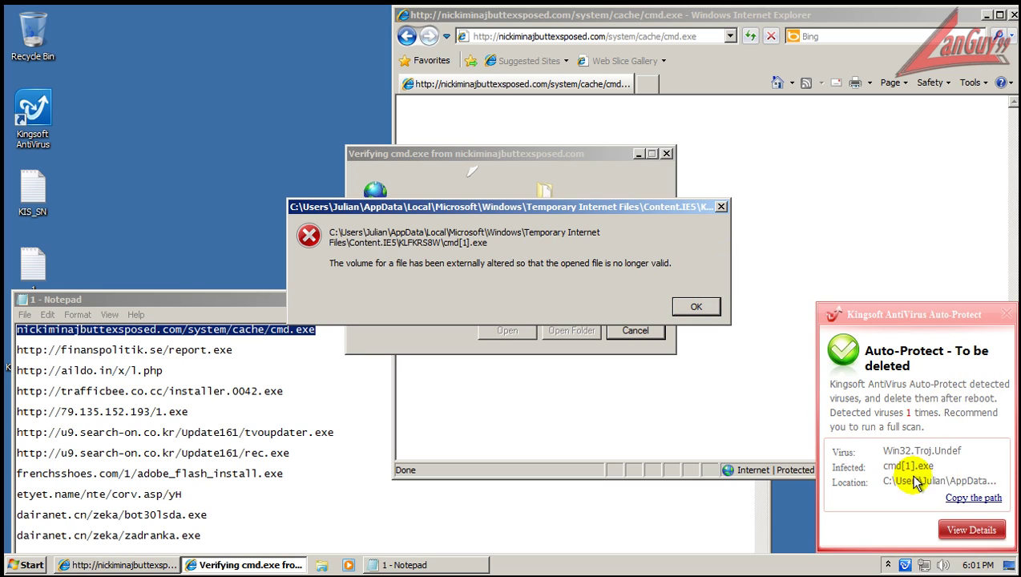
click(695, 308)
drag(233, 351, 33, 339)
key(ctrl+c)
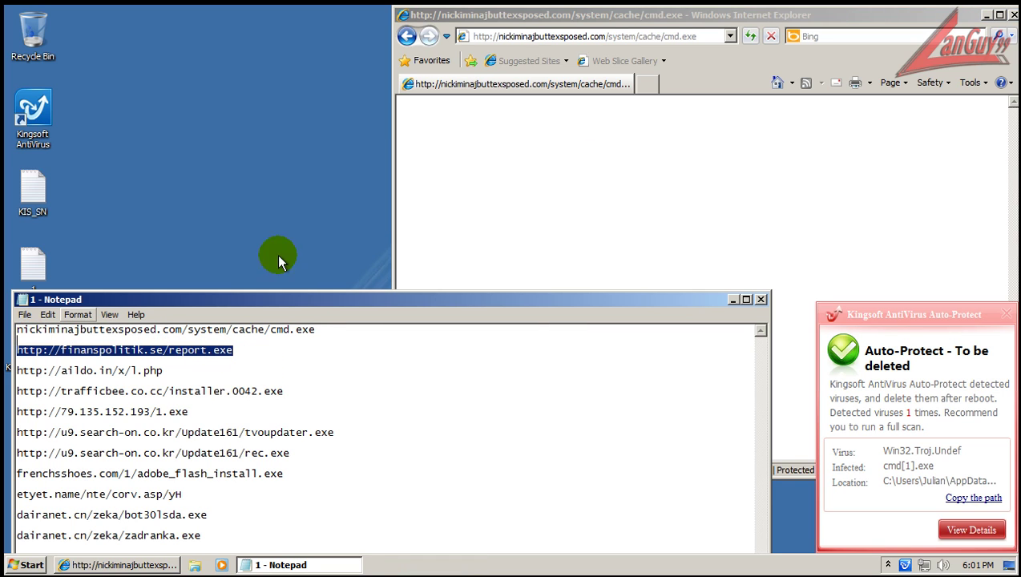
Step: Run report.exe from finanspolitik.se, close the Kingsoft alert, and allow firewall access
click(515, 36)
key(ctrl+v)
key(Return)
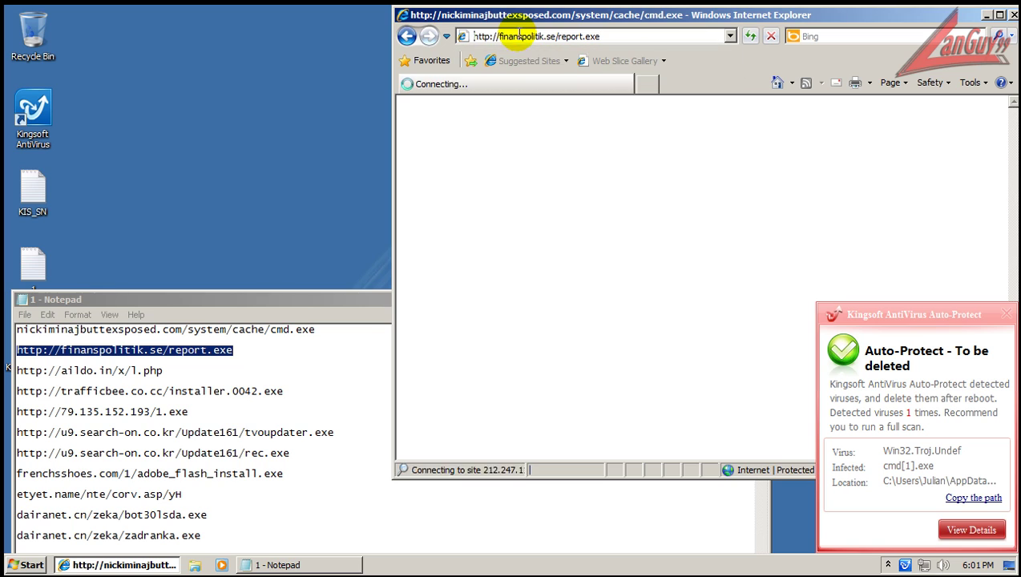
click(485, 295)
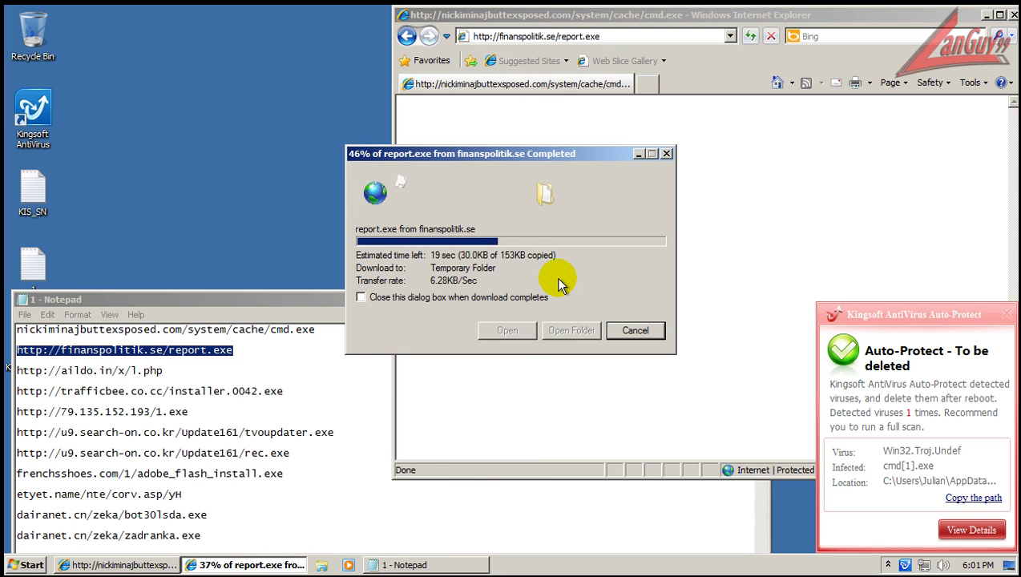
click(569, 256)
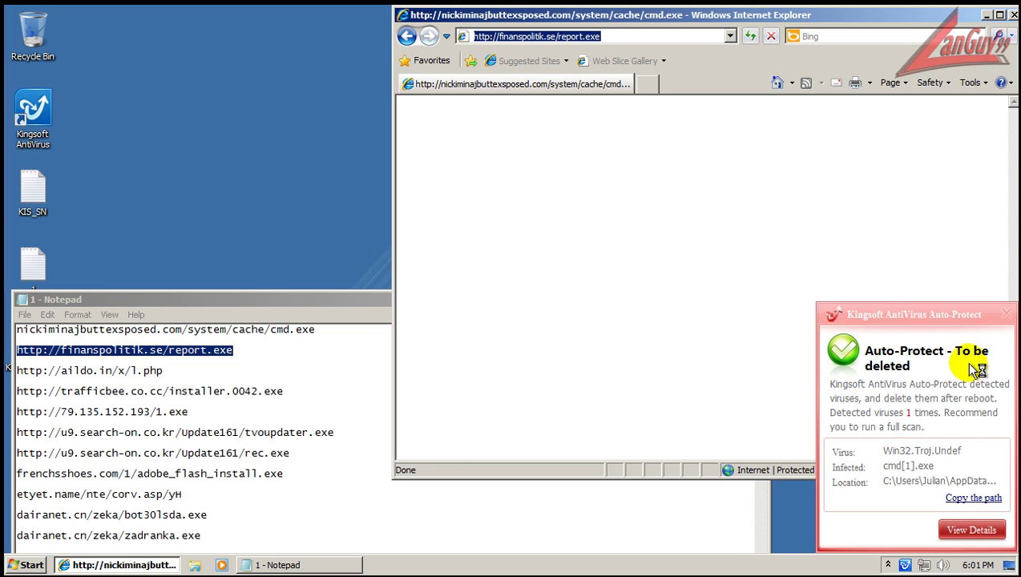
click(1005, 315)
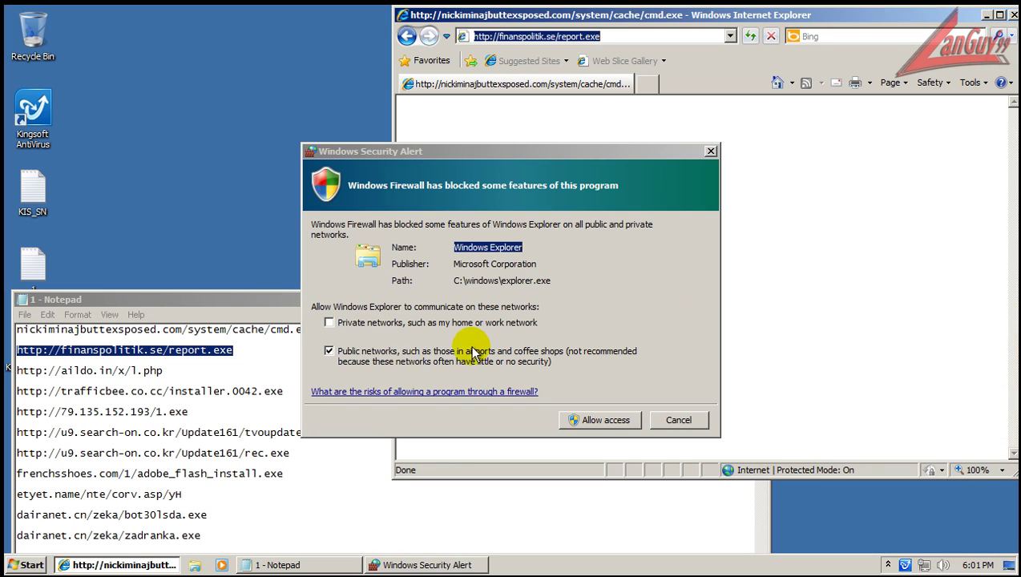
click(607, 423)
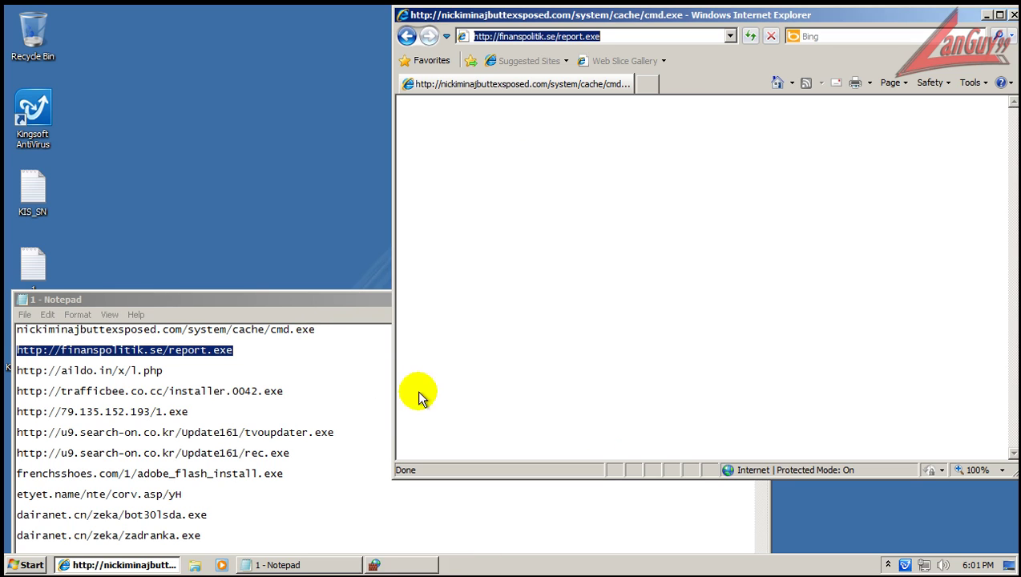
click(159, 371)
double_click(159, 371)
key(ctrl+c)
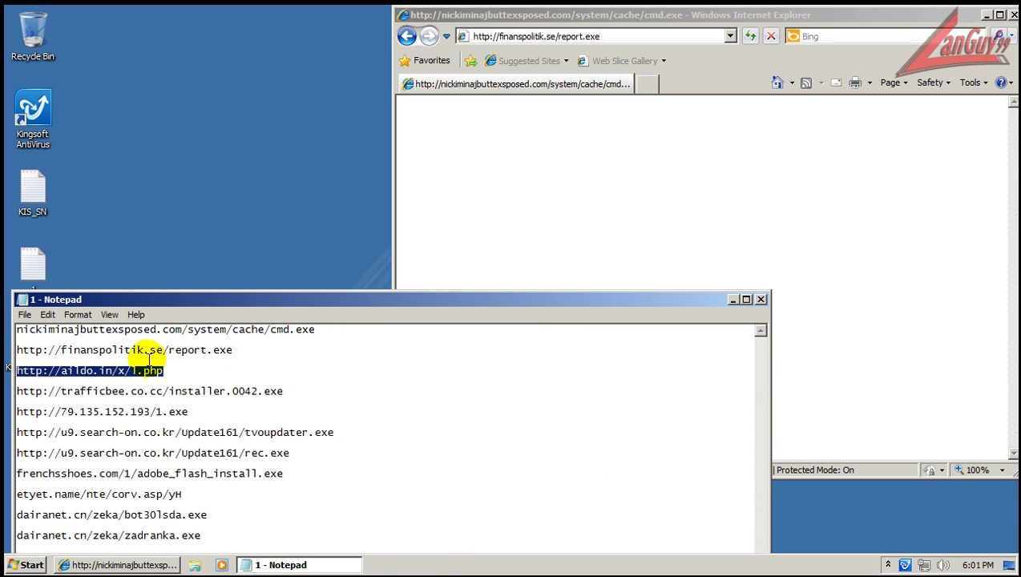
Step: Try loading aildo.in/x/l.php, correct the address and retry; the page cannot be displayed
click(563, 36)
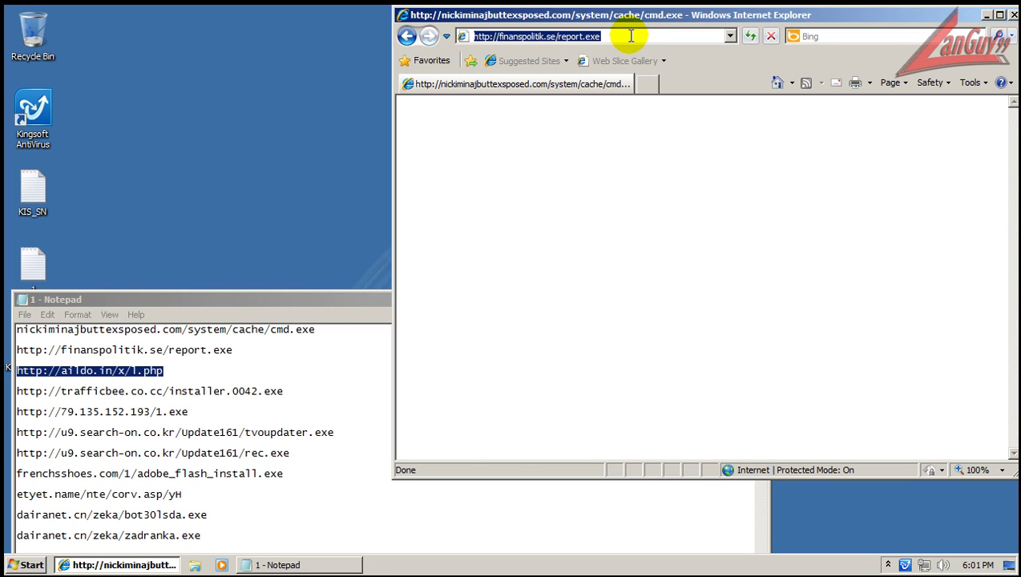
key(ctrl+v)
key(Return)
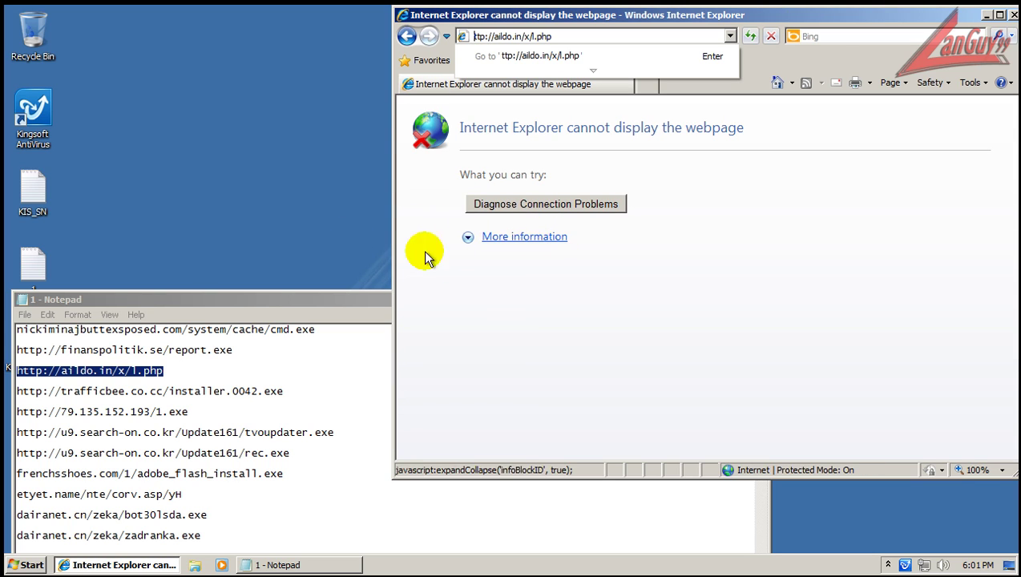
double_click(284, 388)
key(ctrl+c)
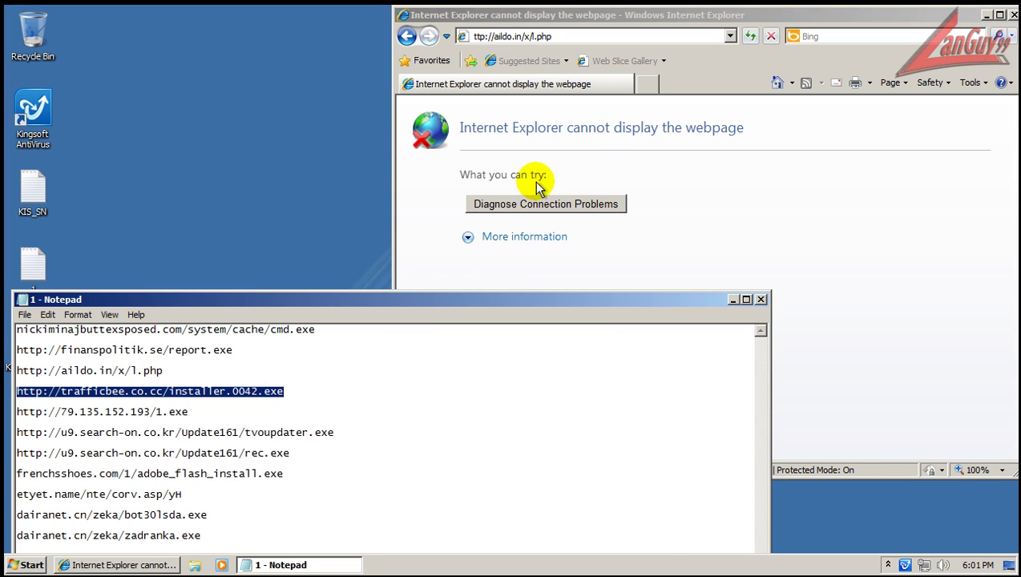
click(595, 36)
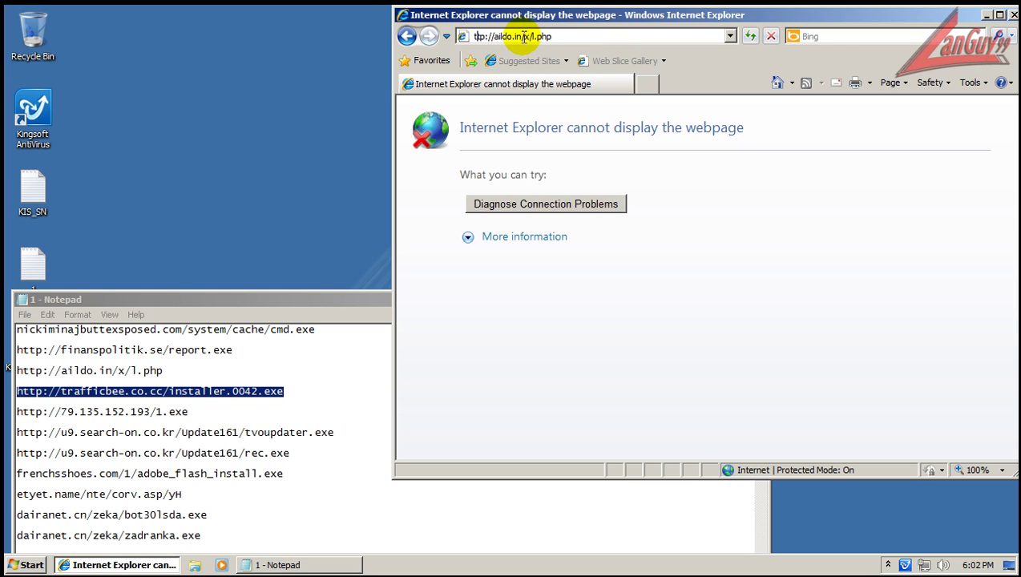
text(h)
key(Return)
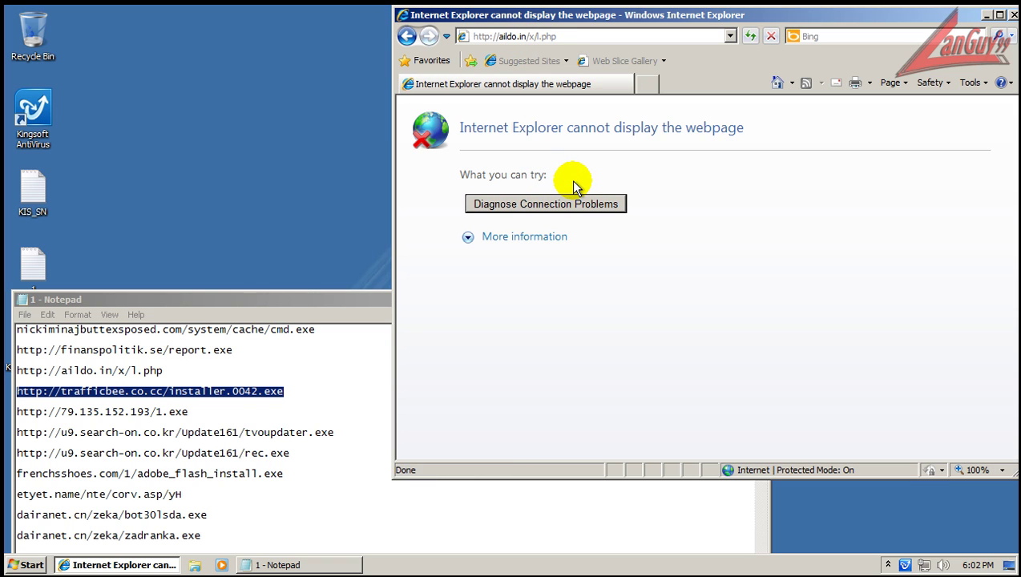
Step: Download and run installer.0042.exe from trafficbee.co.cc, granting administrator permission
click(553, 36)
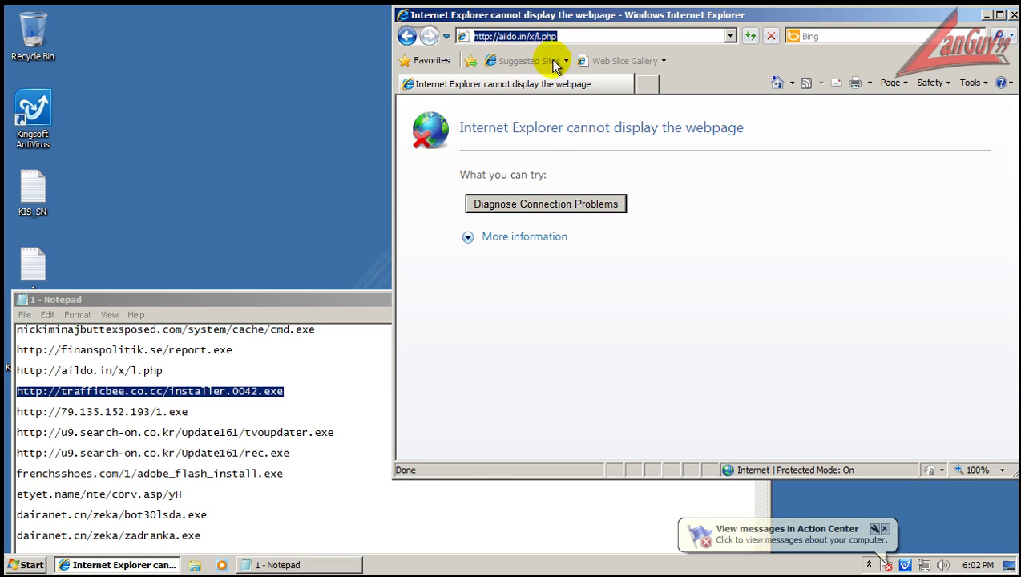
right_click(553, 37)
click(610, 90)
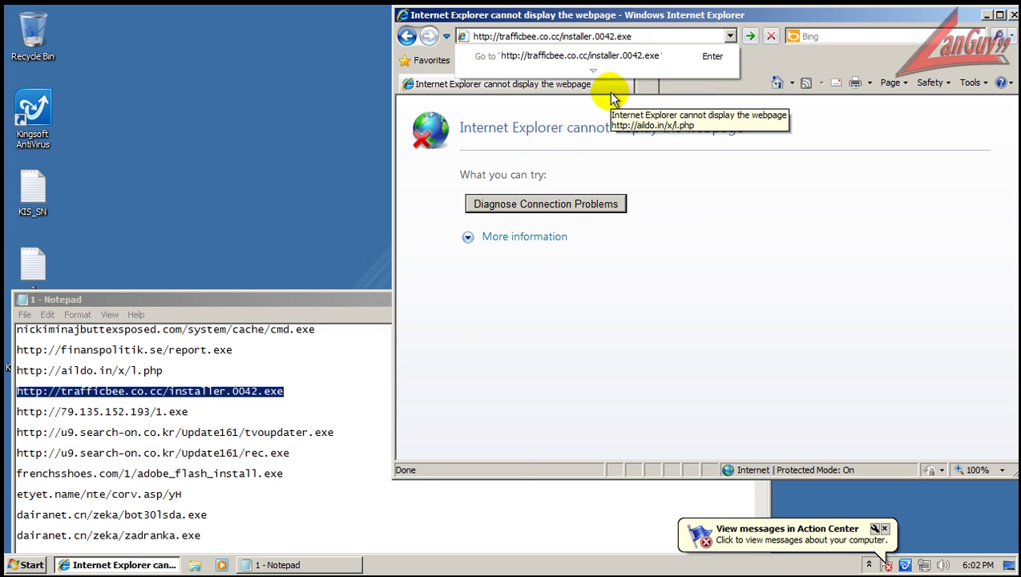
key(Return)
click(478, 293)
click(565, 272)
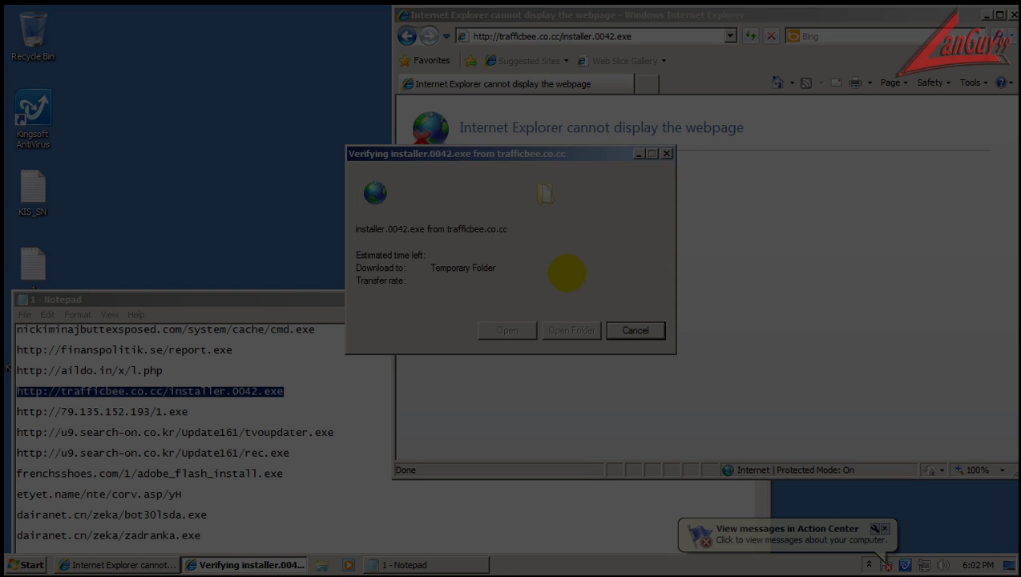
double_click(192, 408)
key(ctrl+c)
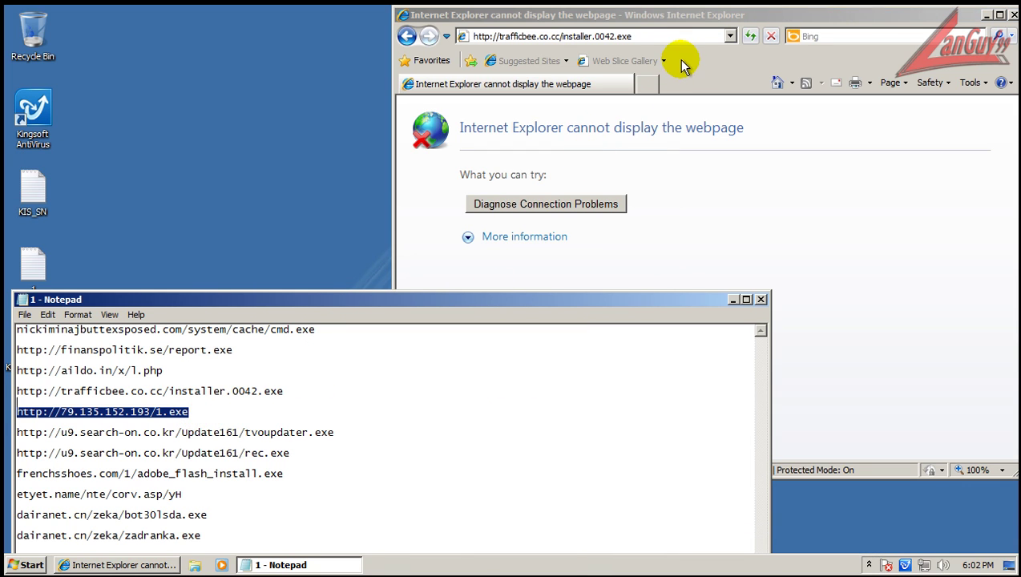
Step: Download and run 1.exe from 79.135.152.193, then dismiss the error and Kingsoft alert
click(673, 35)
key(ctrl+v)
key(Return)
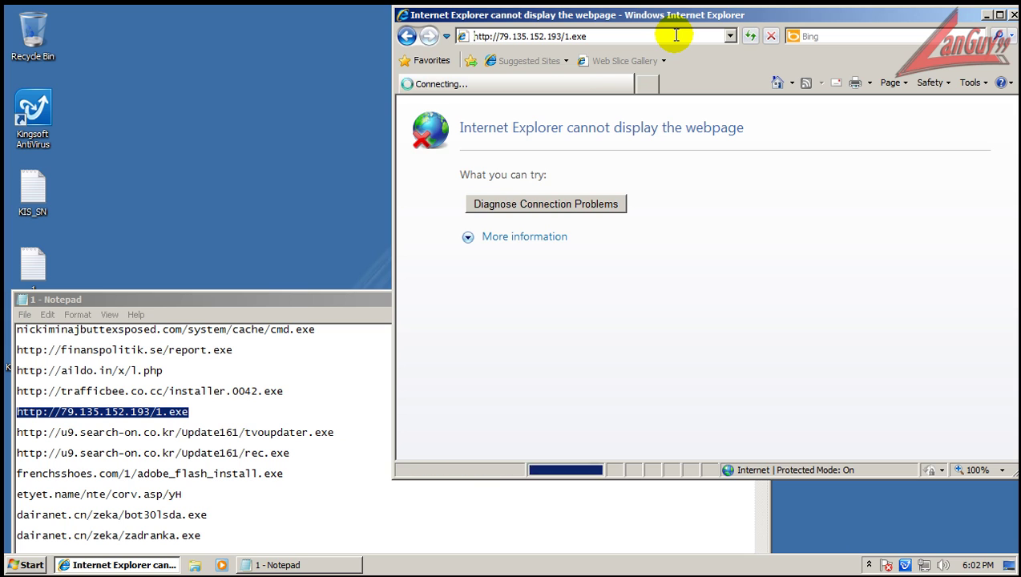
click(489, 293)
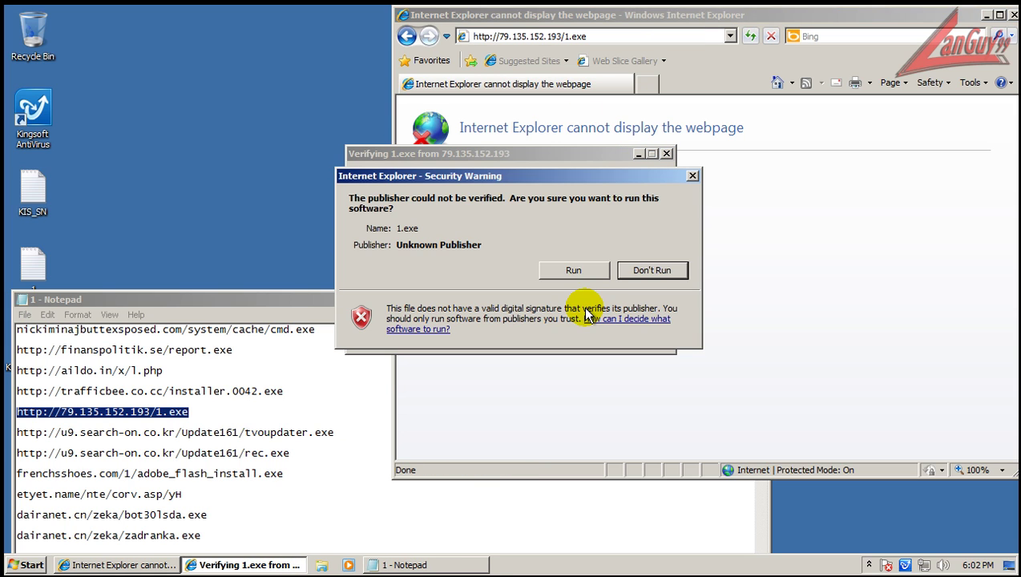
click(577, 269)
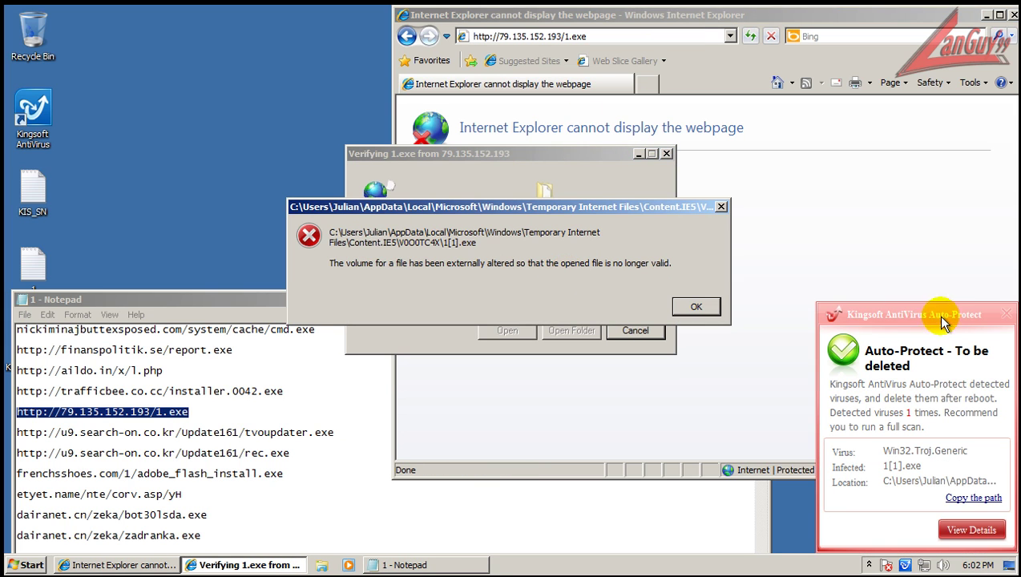
click(695, 307)
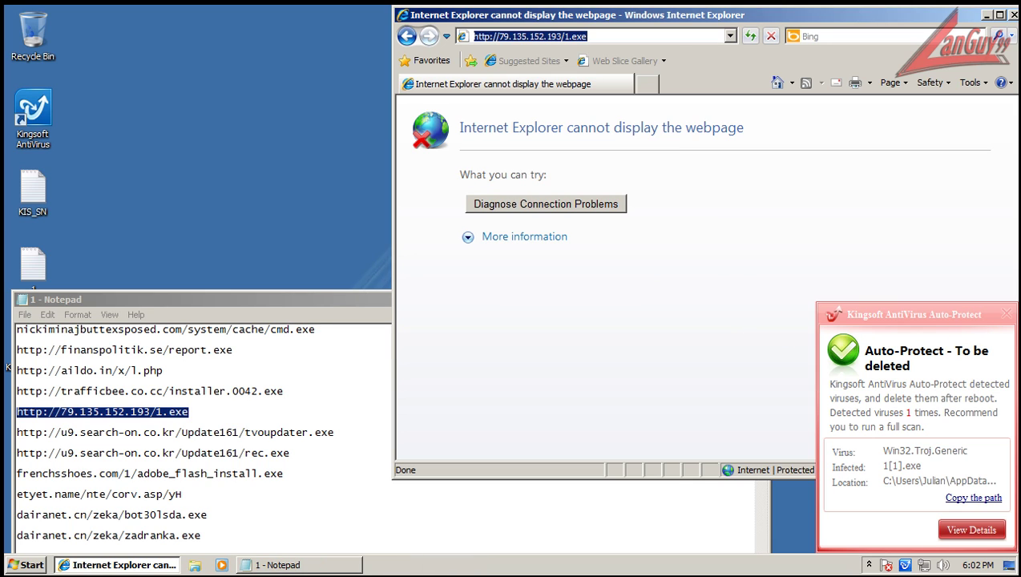
click(1009, 316)
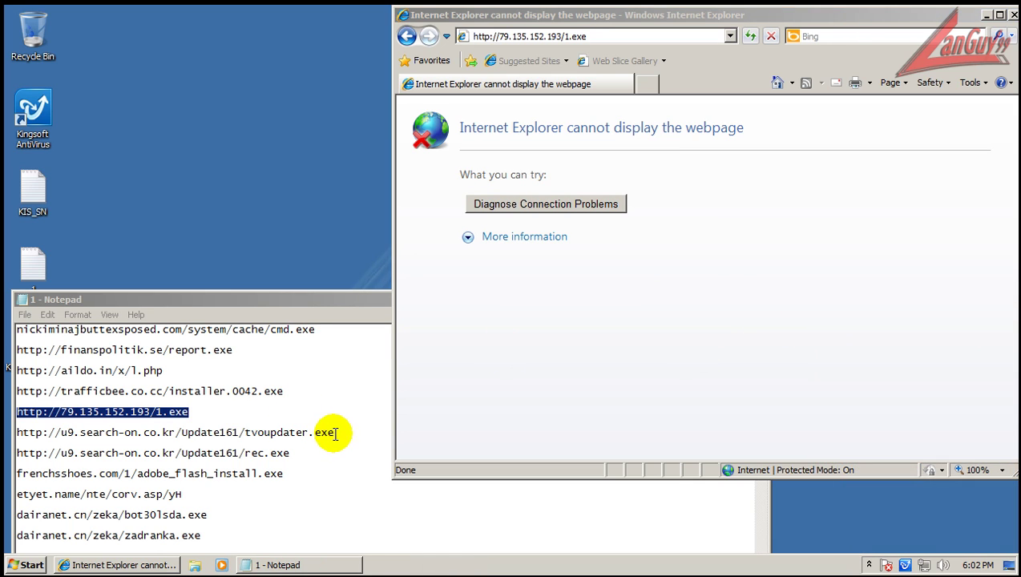
double_click(330, 432)
key(ctrl+c)
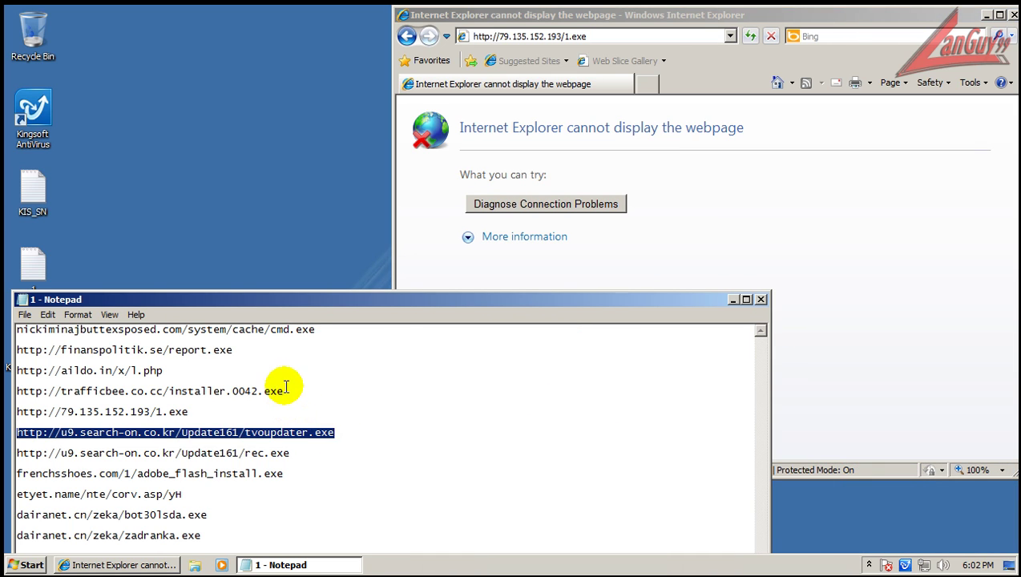
Step: Download and run tvoupdater.exe with administrator permission, then copy the rec.exe link
click(623, 36)
key(ctrl+v)
key(Return)
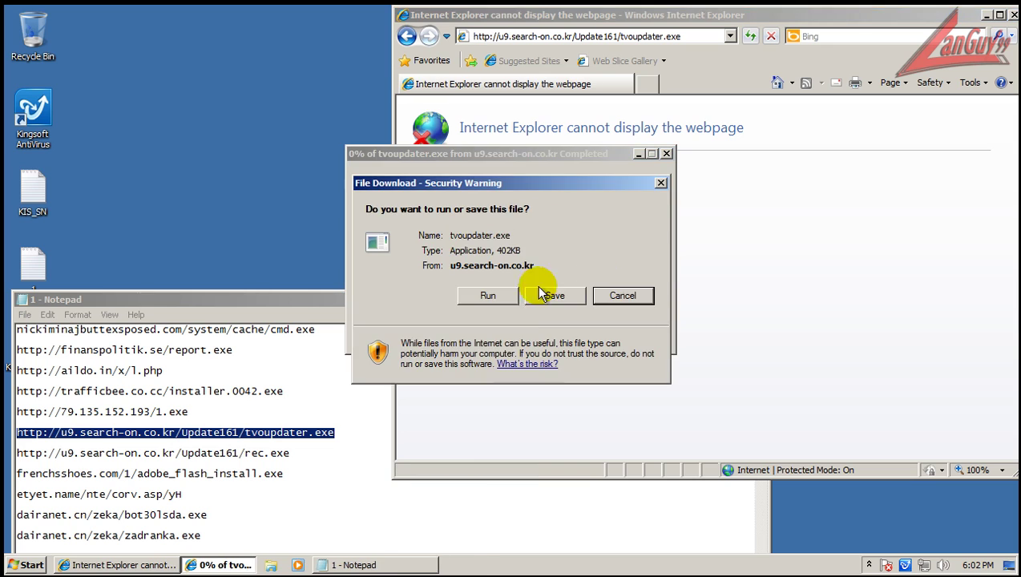
click(496, 293)
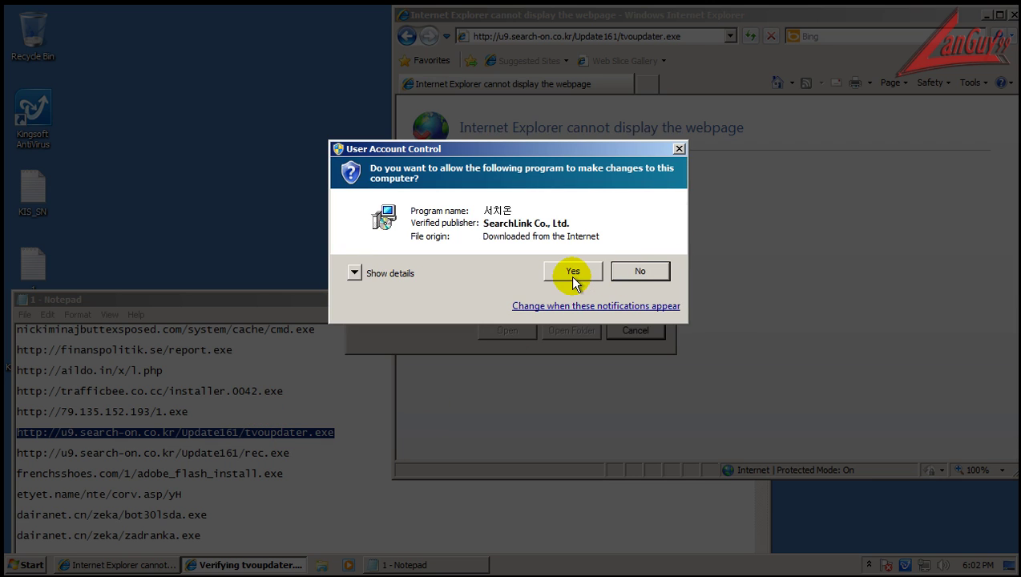
click(573, 272)
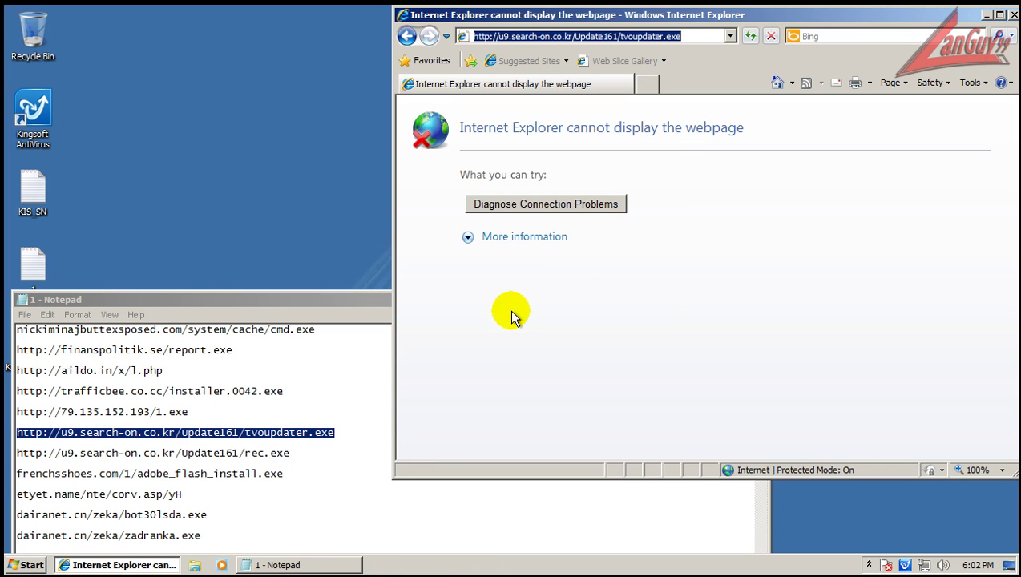
click(292, 454)
key(shift+Home)
key(ctrl+c)
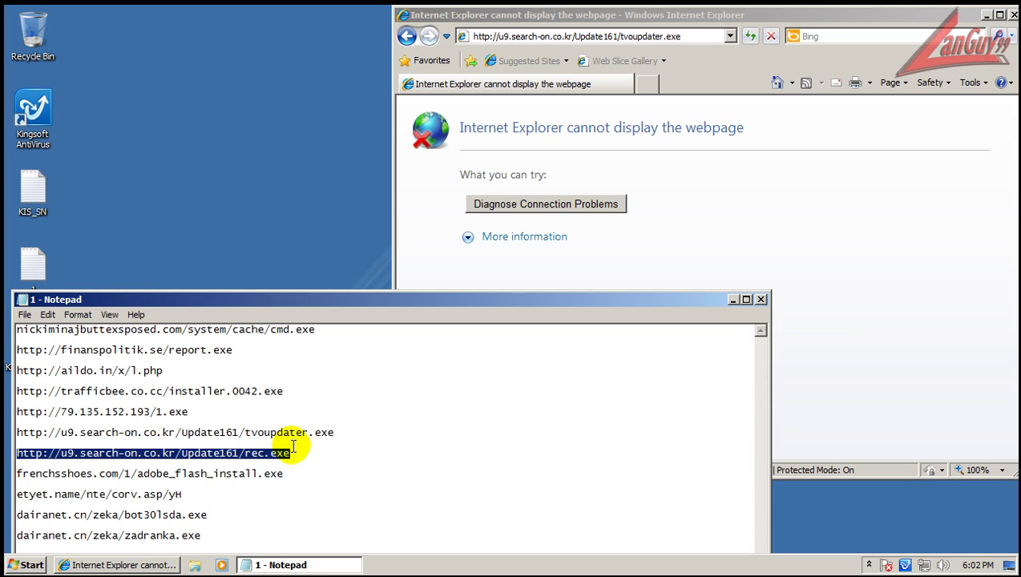
Step: Download and run rec.exe, then copy the adobe_flash_install.exe link
click(618, 37)
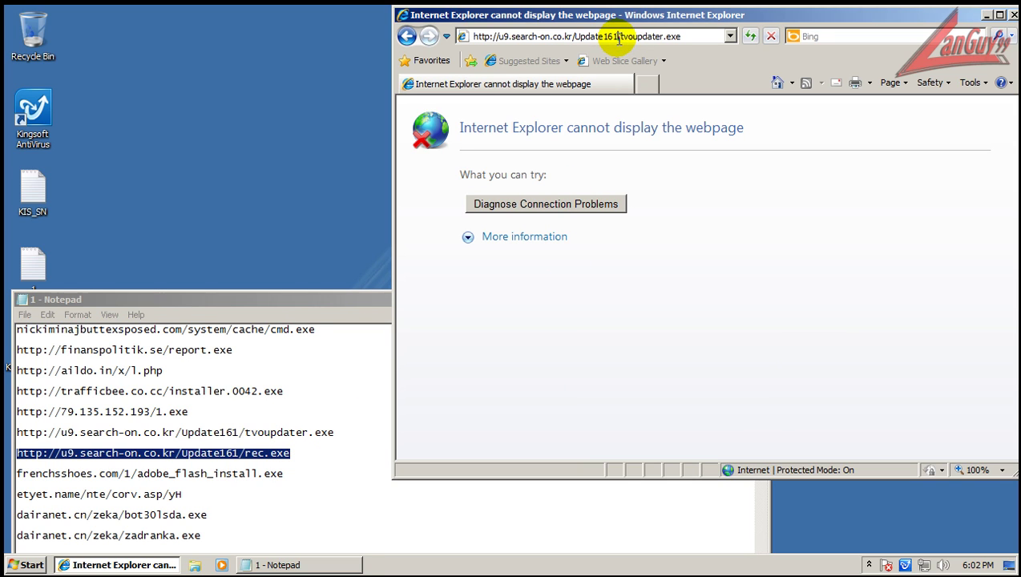
click(618, 37)
key(ctrl+v)
key(Return)
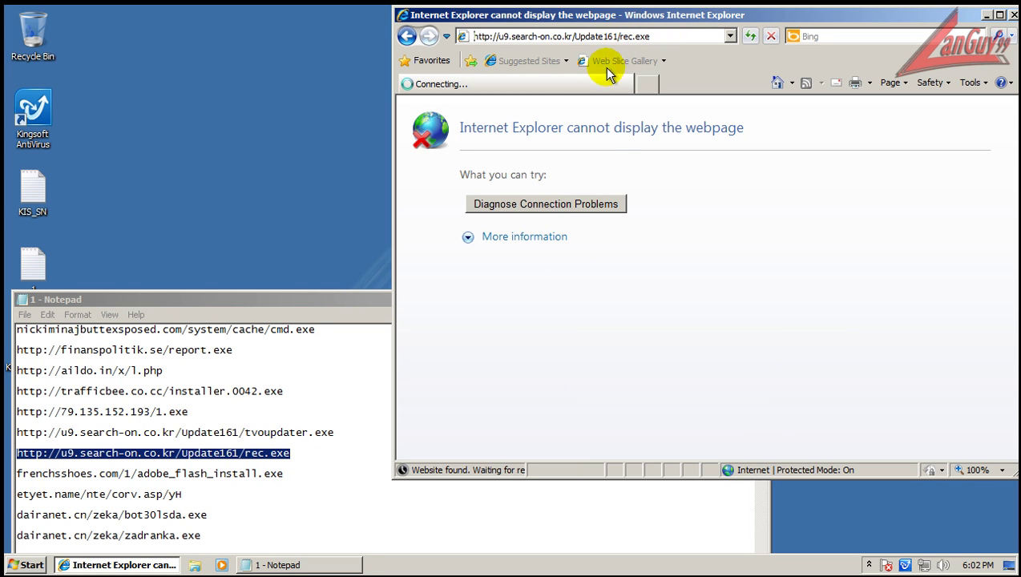
click(493, 292)
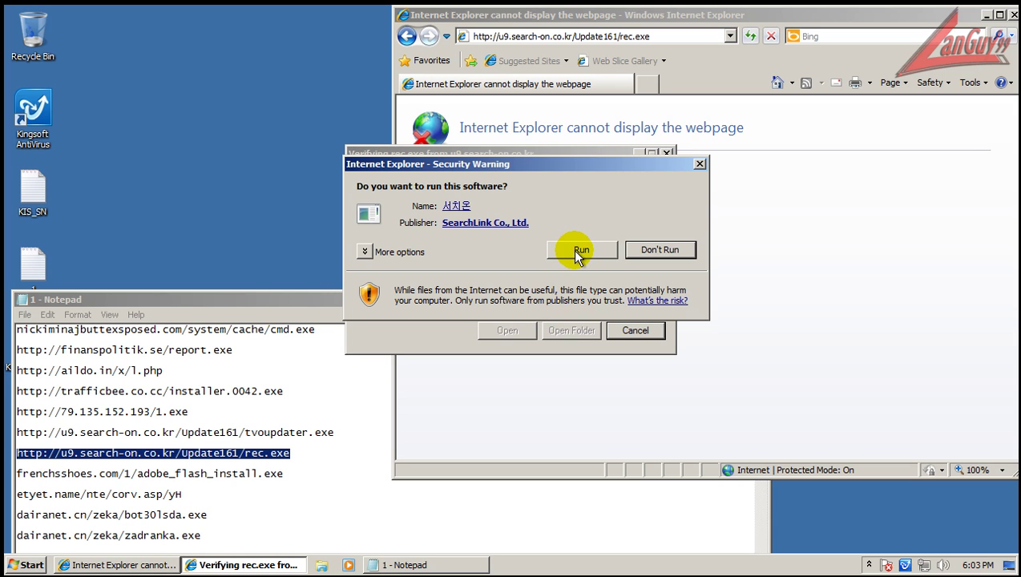
click(577, 251)
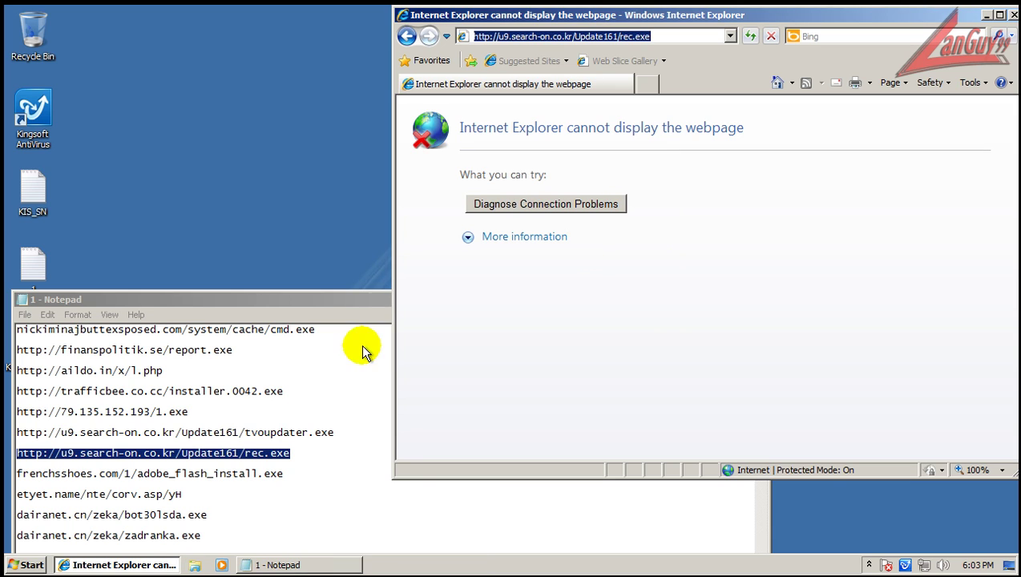
click(284, 473)
key(shift+Home)
key(ctrl+c)
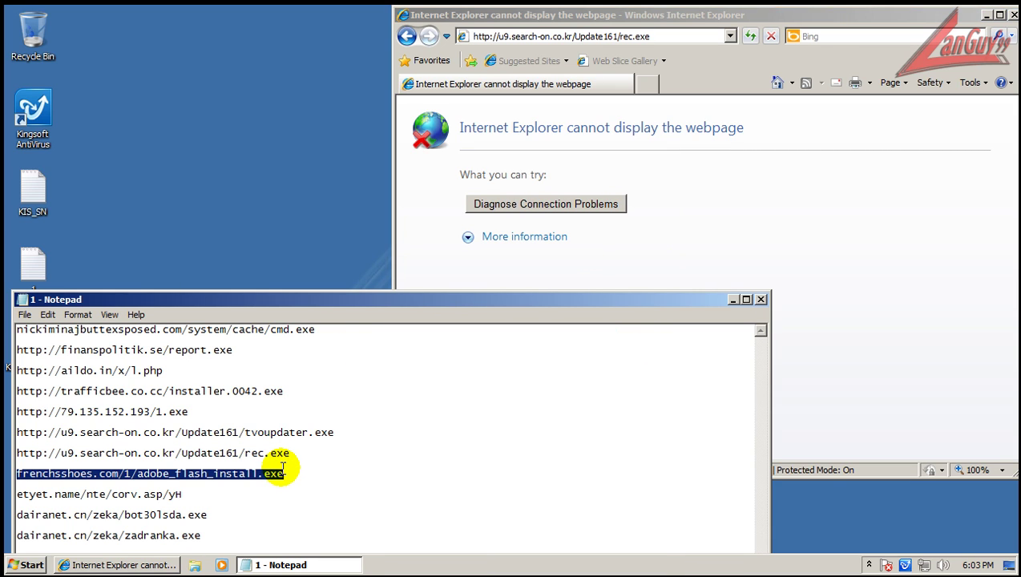
Step: Run adobe_flash_install.exe from frenchsshoes.com, dismiss the Win32.Troj.Zbot alert, and copy the etyet.name link
click(664, 36)
click(664, 36)
key(ctrl+v)
key(Return)
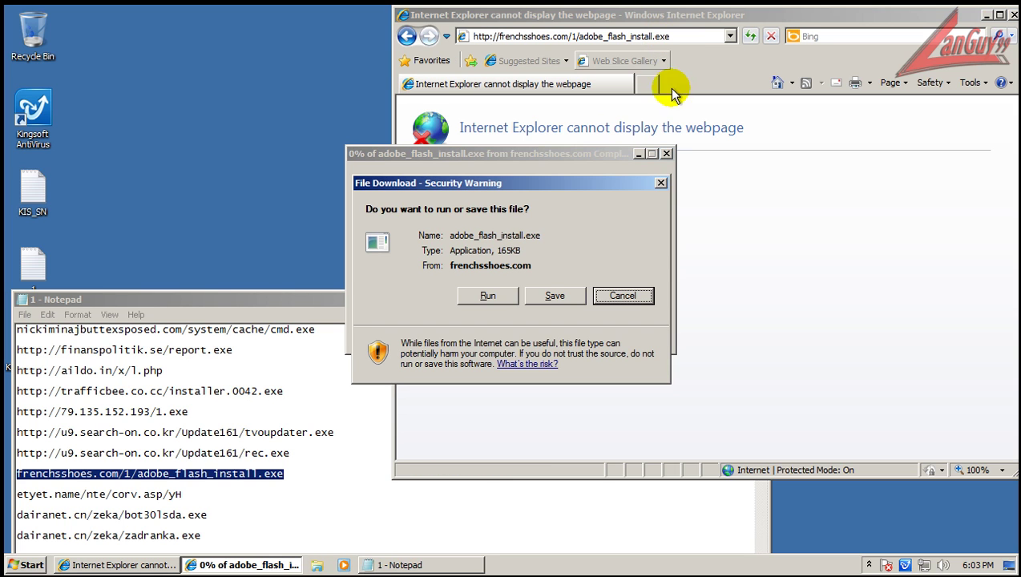
click(501, 292)
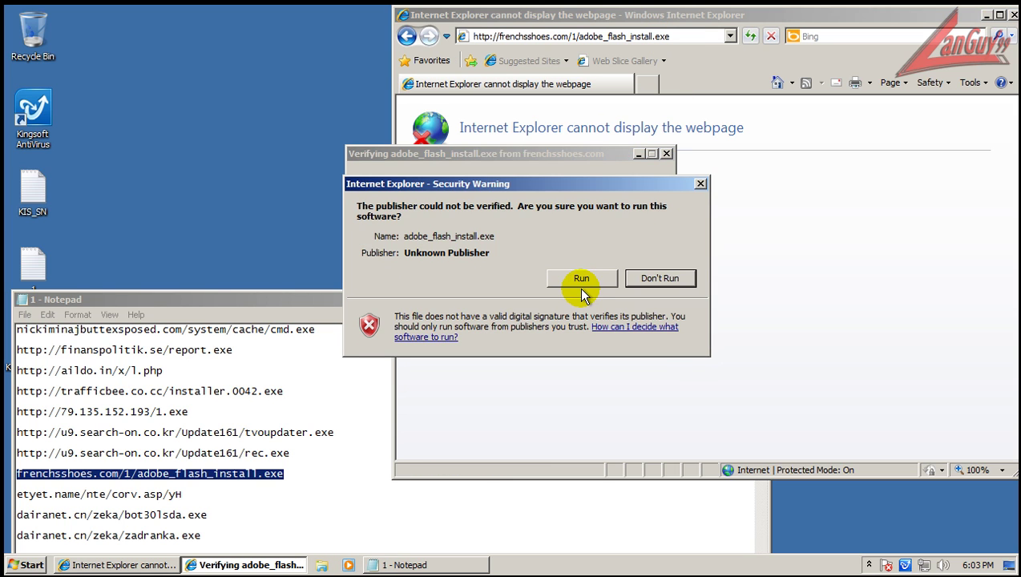
click(522, 281)
click(699, 306)
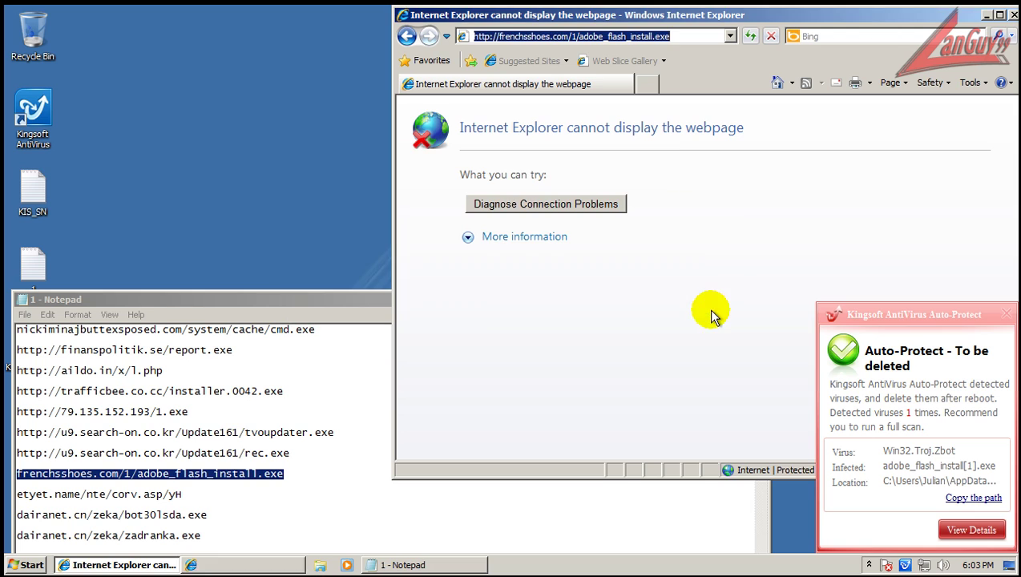
click(1009, 314)
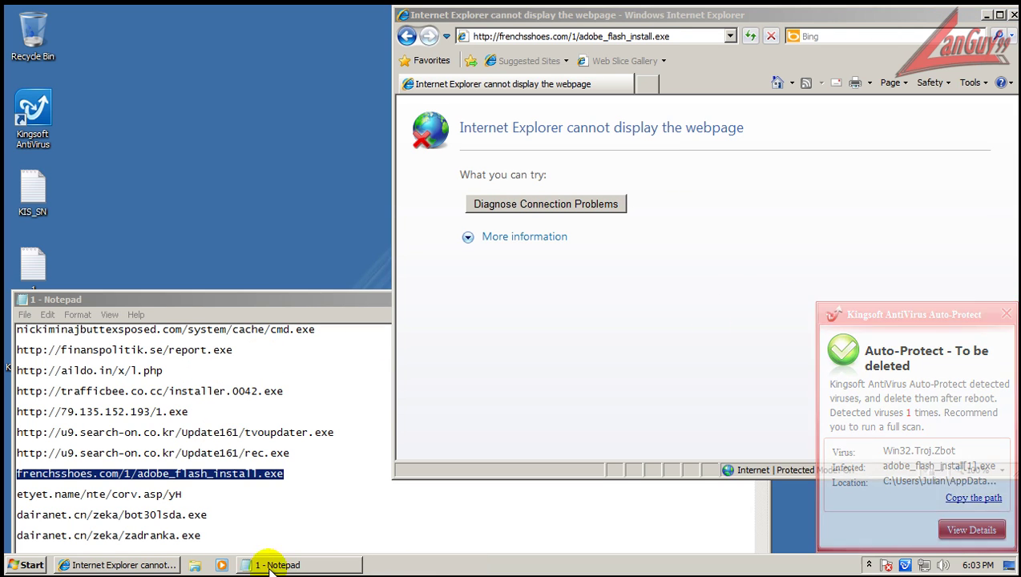
click(189, 501)
key(shift+Home)
key(ctrl+c)
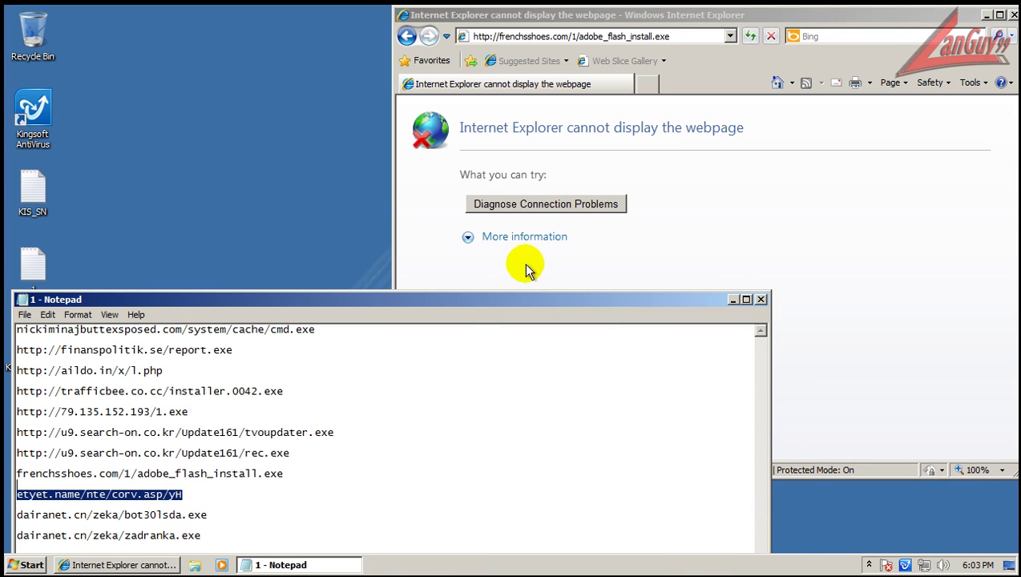
Step: Save the yH file from the etyet.name link to Downloads and open its folder
click(680, 35)
key(ctrl+v)
key(Return)
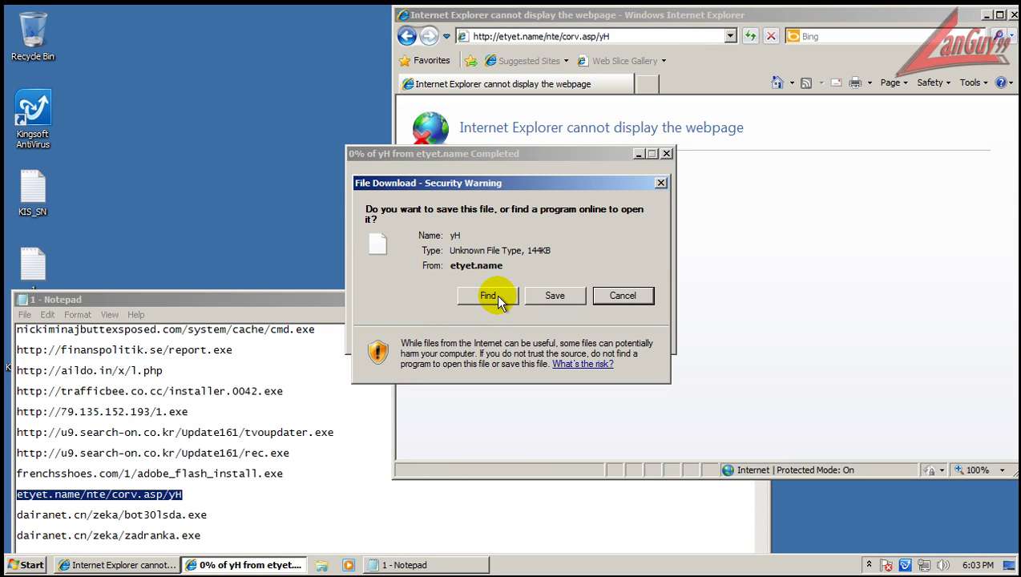
click(559, 299)
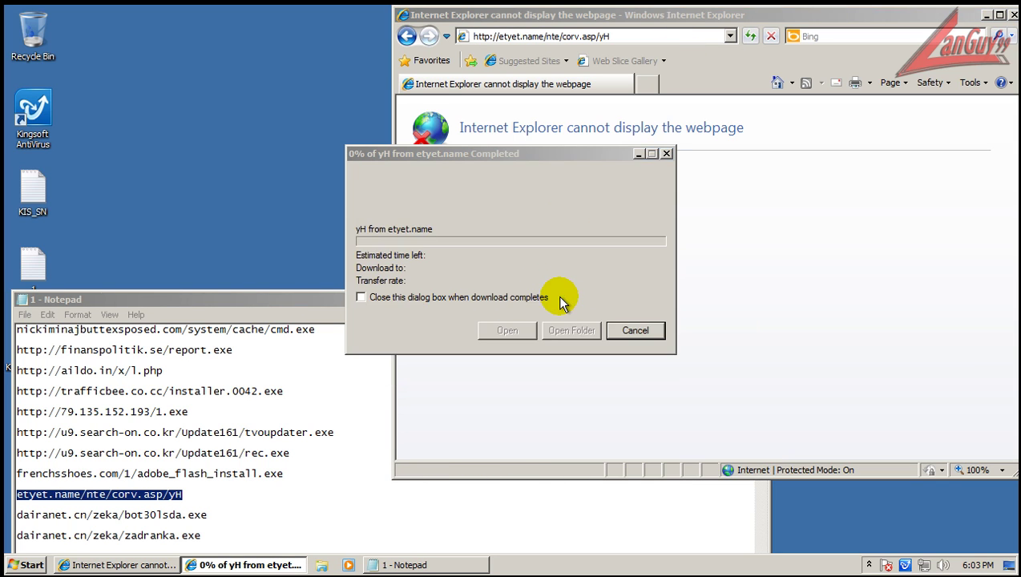
click(712, 513)
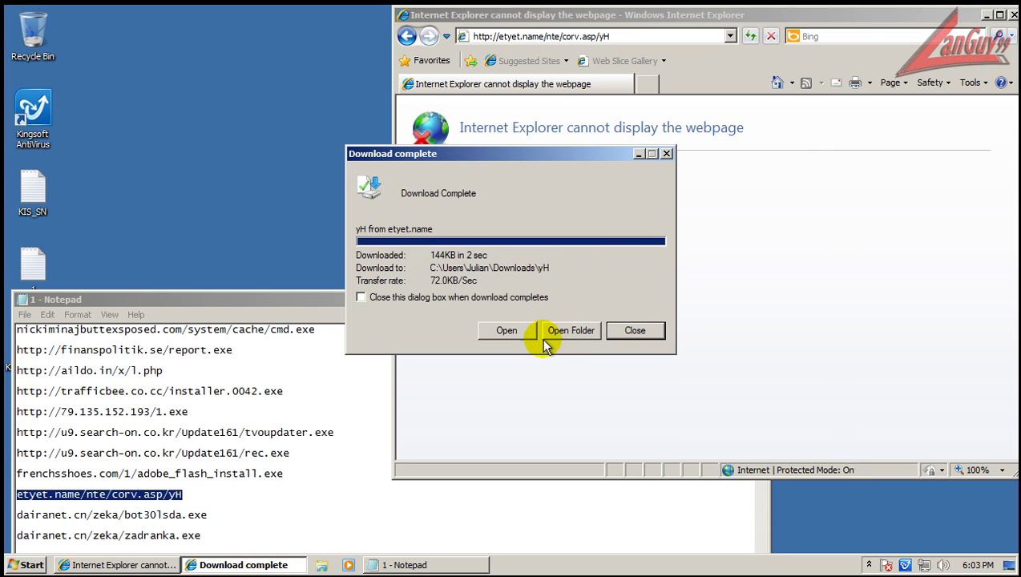
click(575, 393)
Step: Rename yH to yH.exe, run it, and close the Downloads folder
click(377, 152)
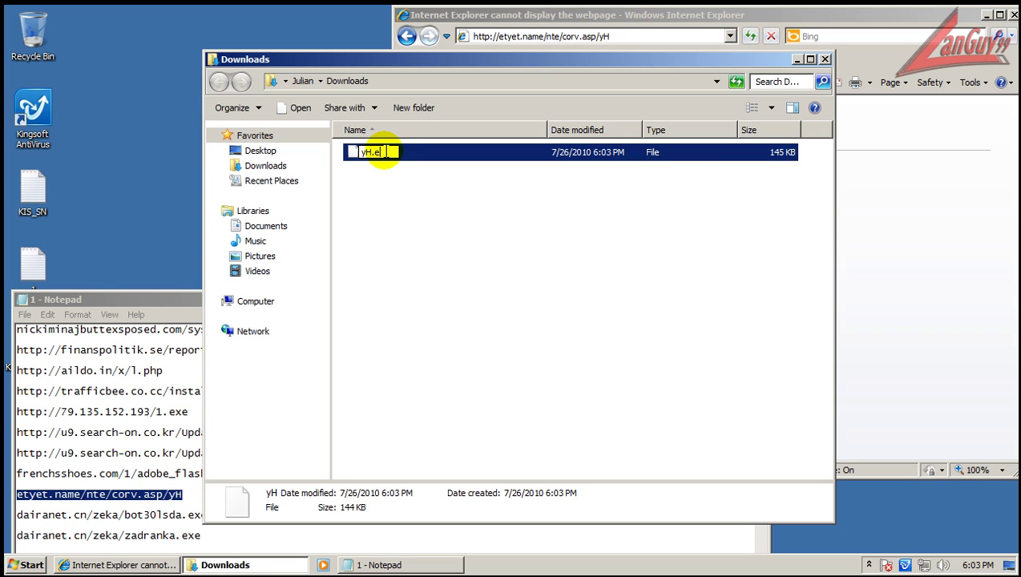
click(421, 303)
double_click(369, 152)
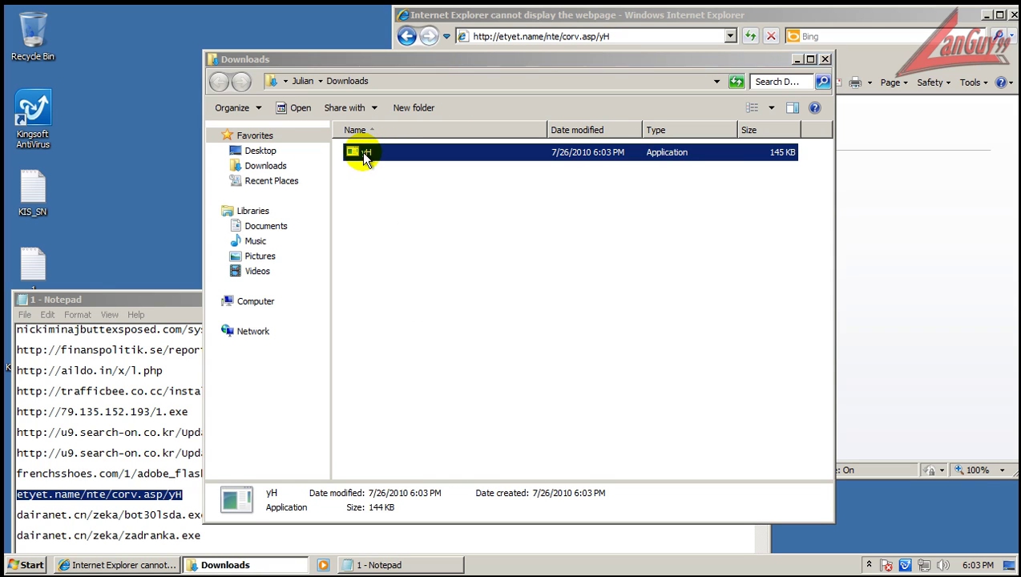
click(555, 297)
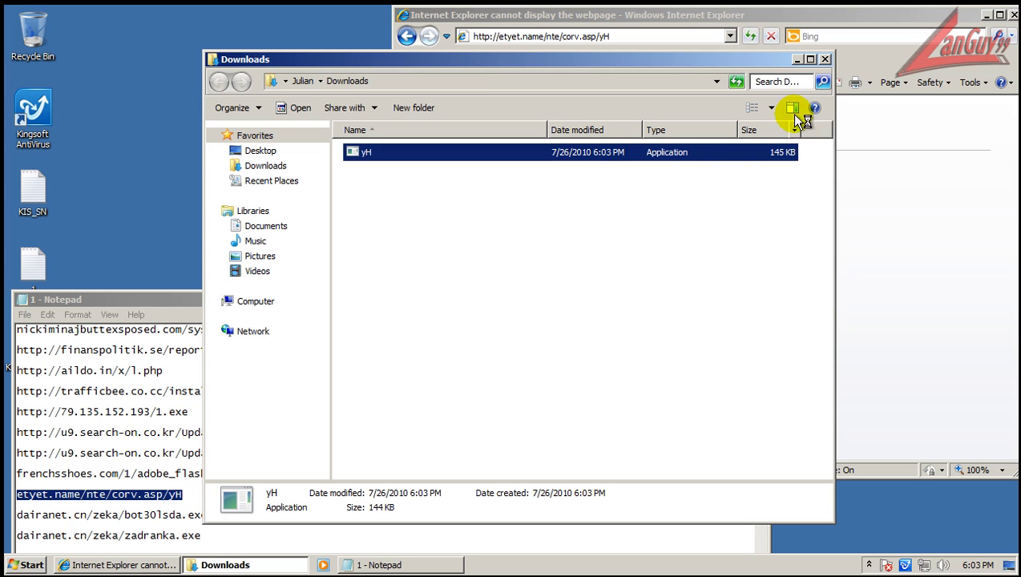
click(825, 59)
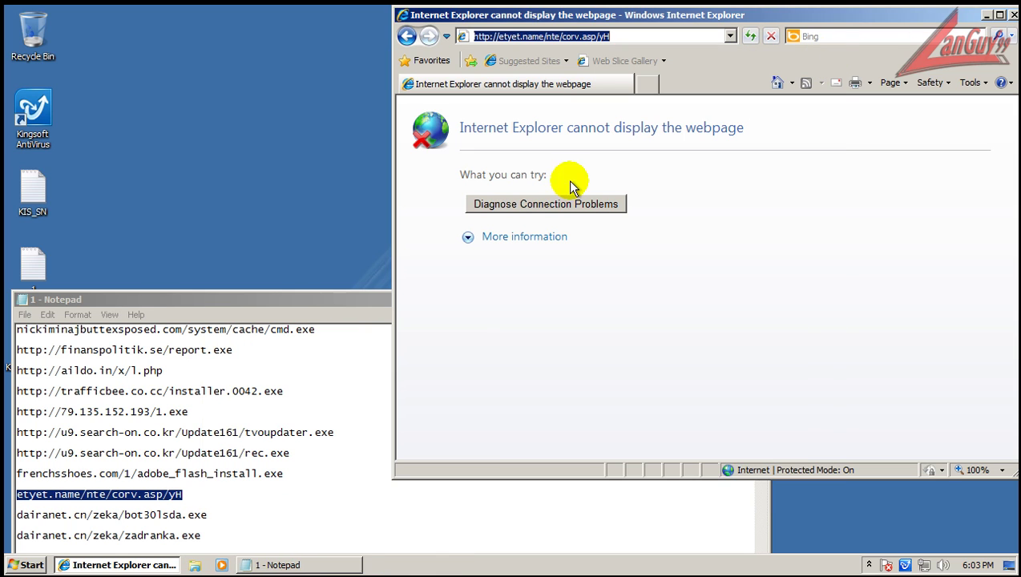
Step: Load the bot30lsda.exe link from the notes in Internet Explorer and run the unverified file
double_click(200, 514)
key(ctrl+c)
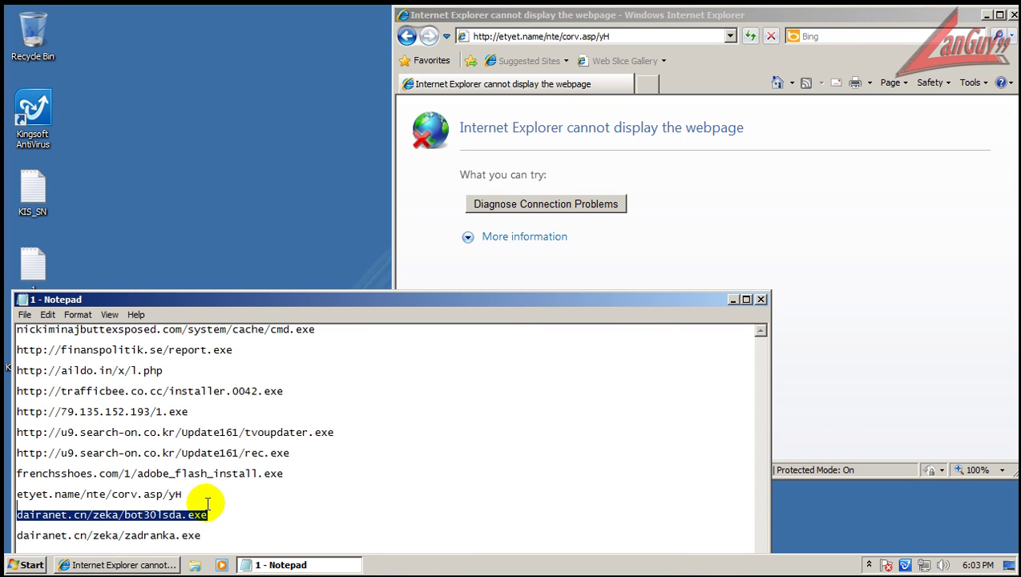
click(653, 39)
click(656, 34)
key(ctrl+v)
key(Return)
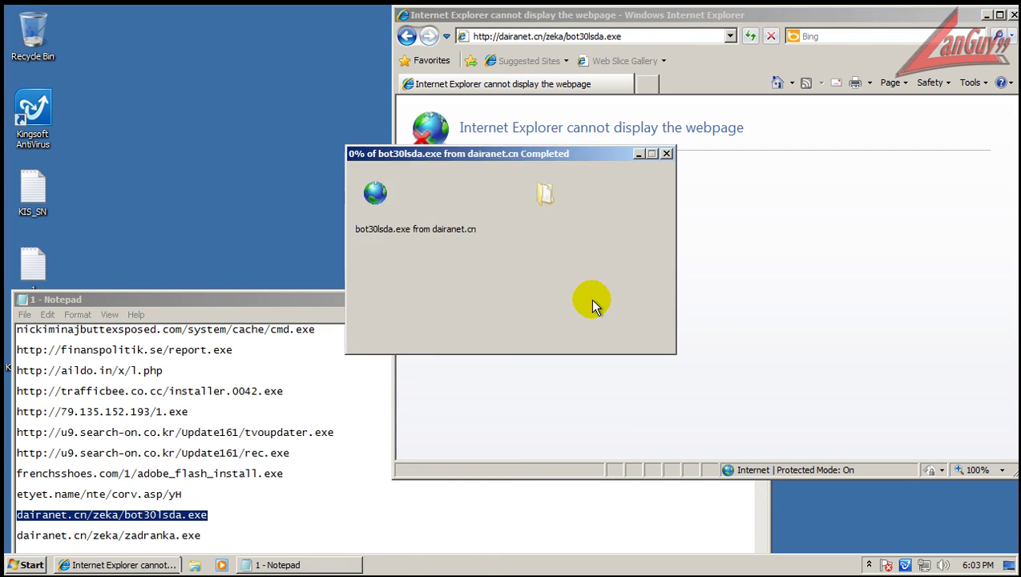
click(505, 301)
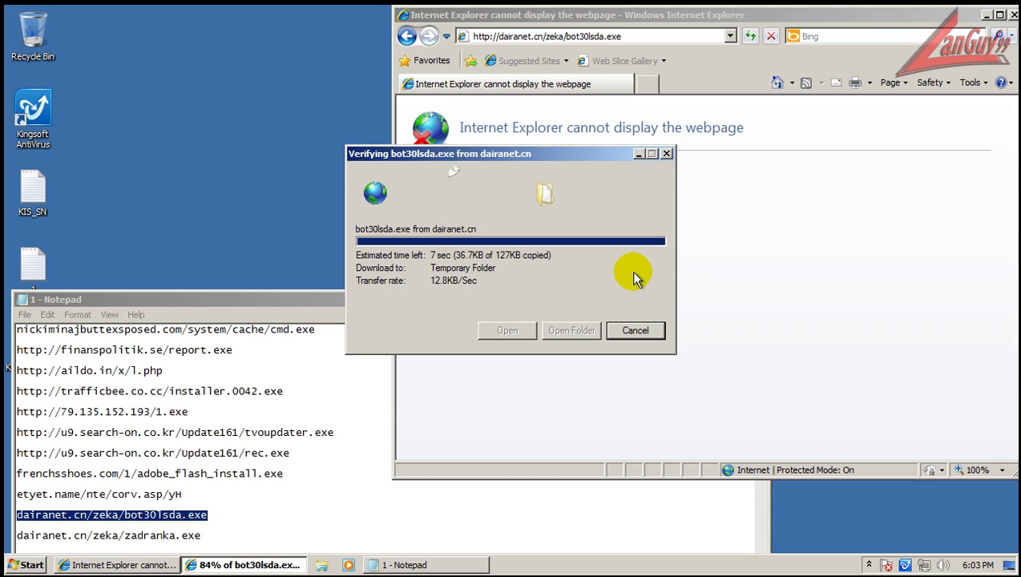
click(573, 257)
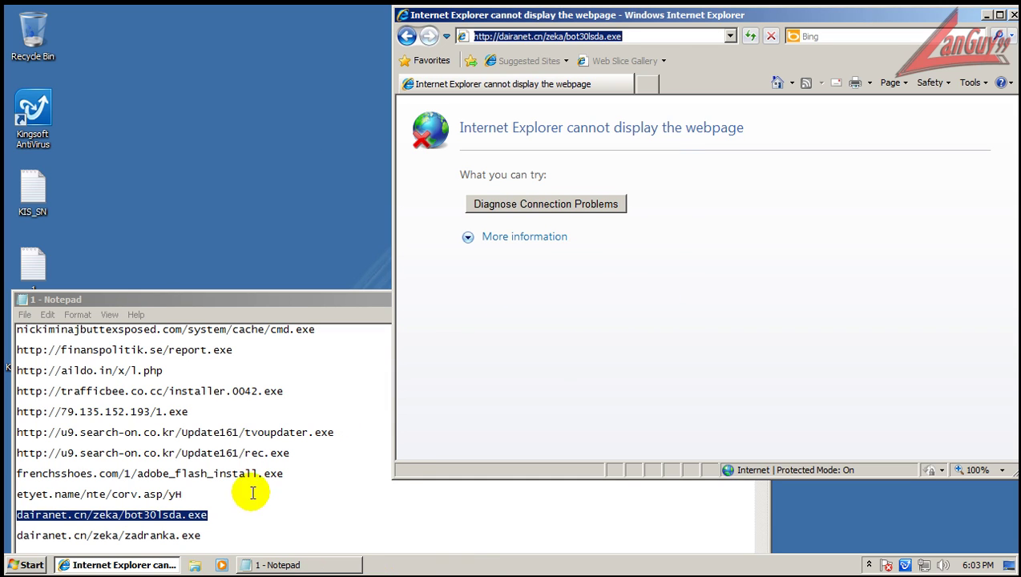
Step: Load the zadranka.exe link, run the downloaded file, and close Internet Explorer
click(202, 535)
key(shift+Home)
key(ctrl+c)
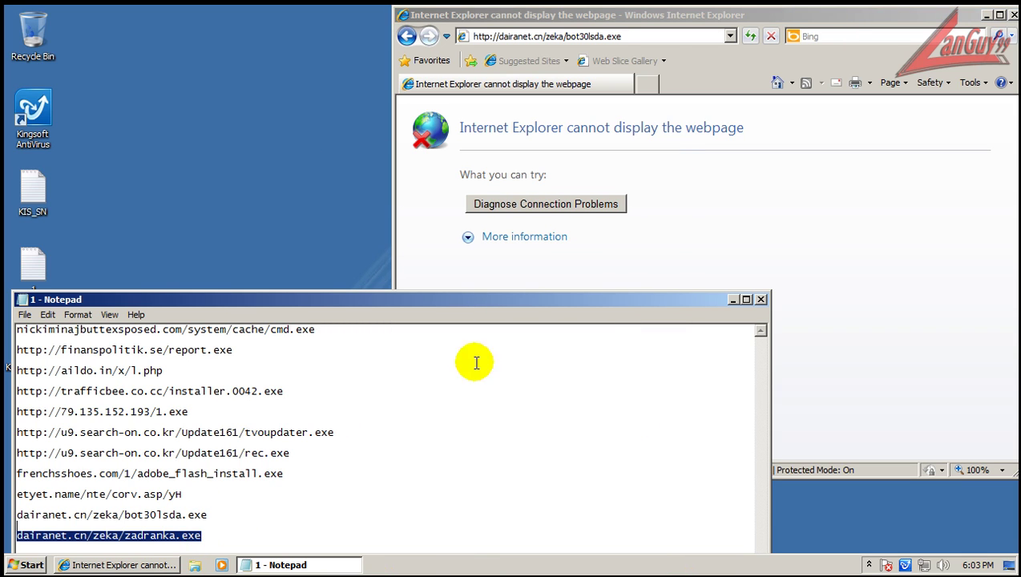
click(762, 300)
click(662, 36)
right_click(662, 36)
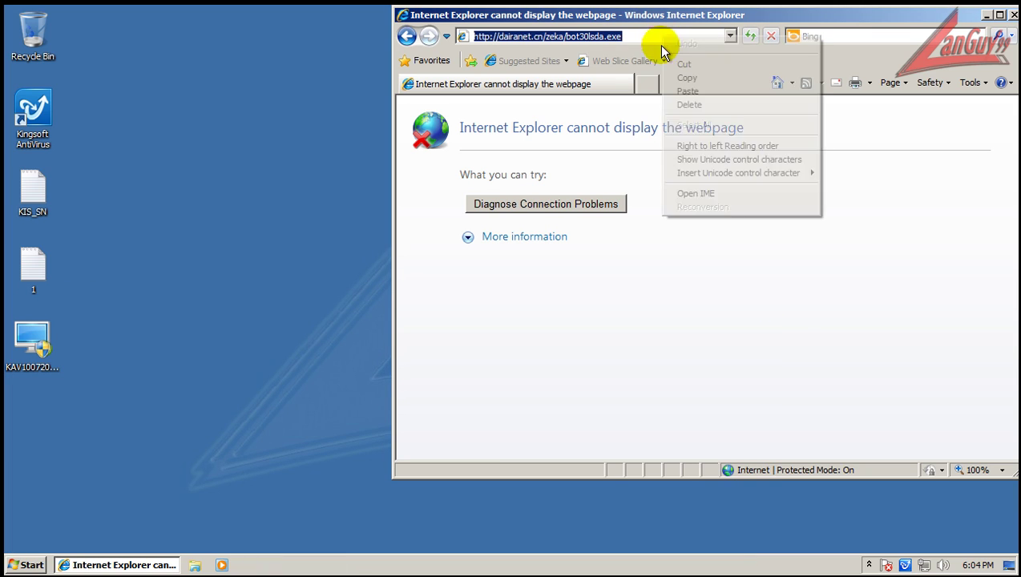
click(708, 97)
key(Return)
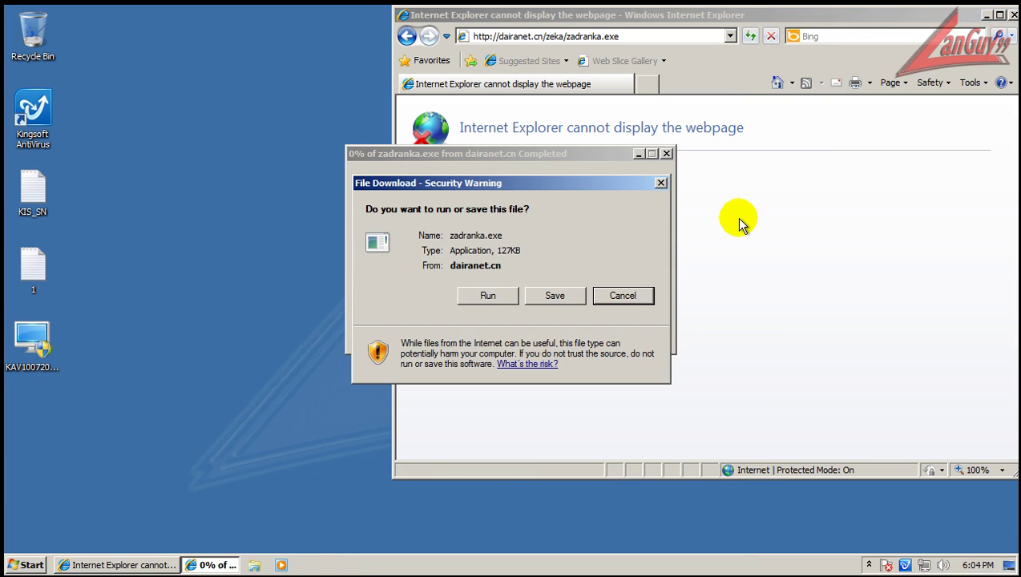
click(479, 297)
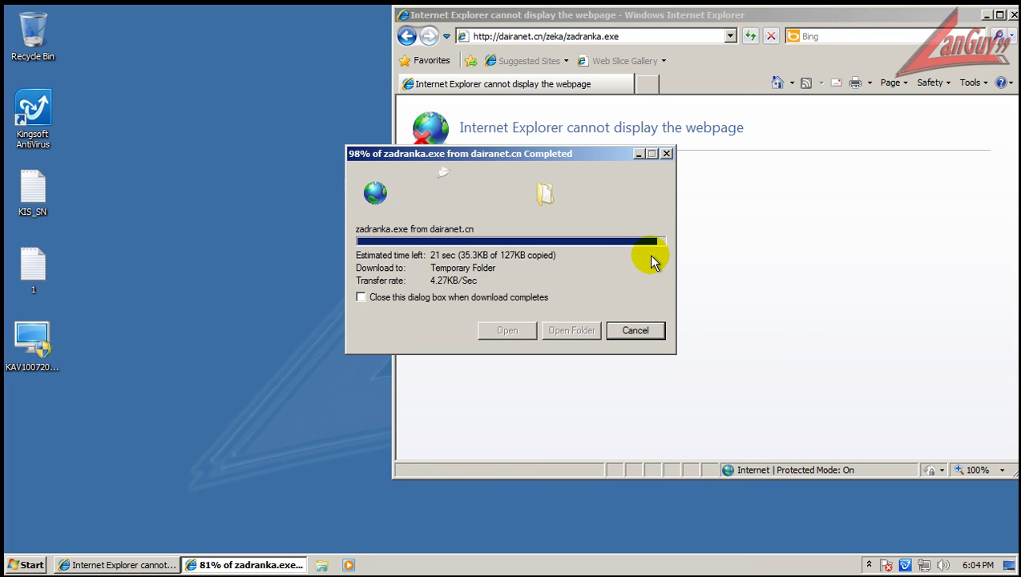
click(574, 271)
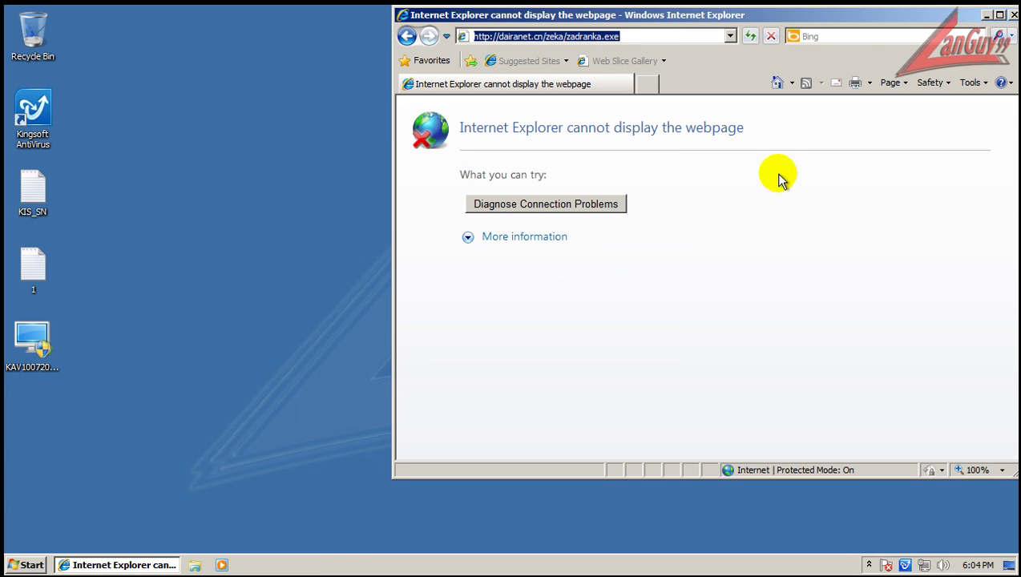
click(1013, 15)
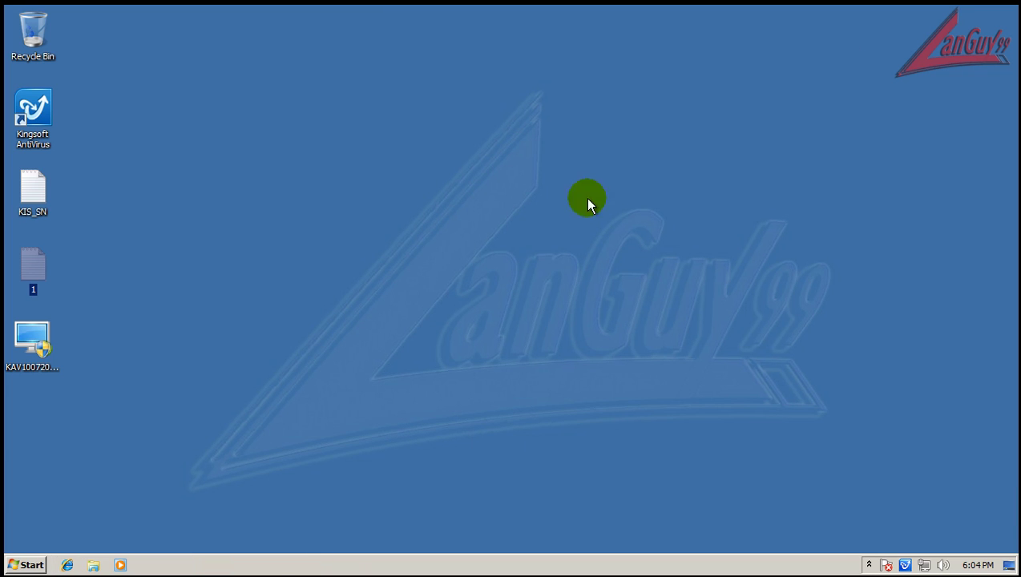
Step: Show processes from all users in Task Manager, sorted by image name
right_click(262, 569)
click(325, 522)
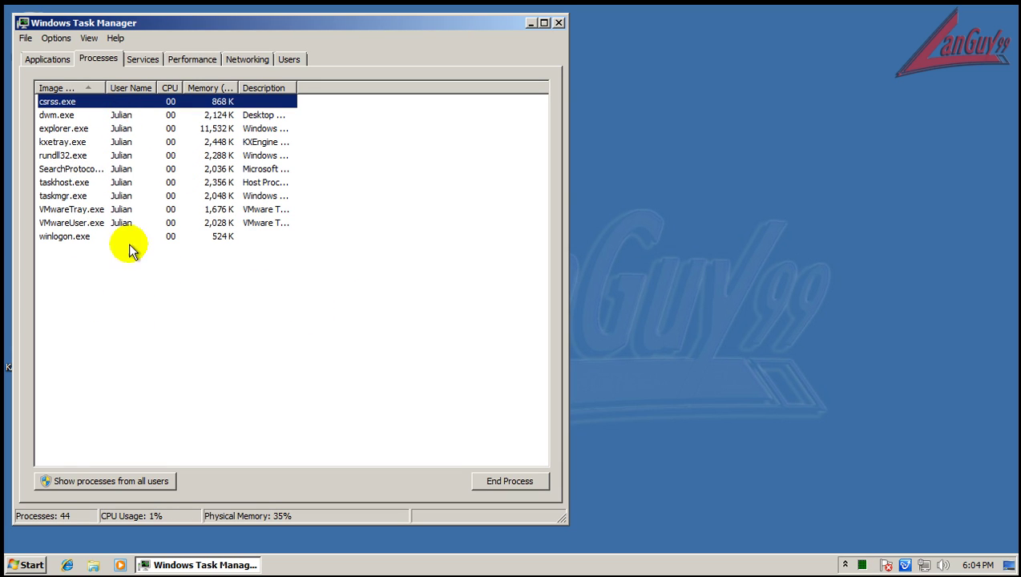
click(146, 481)
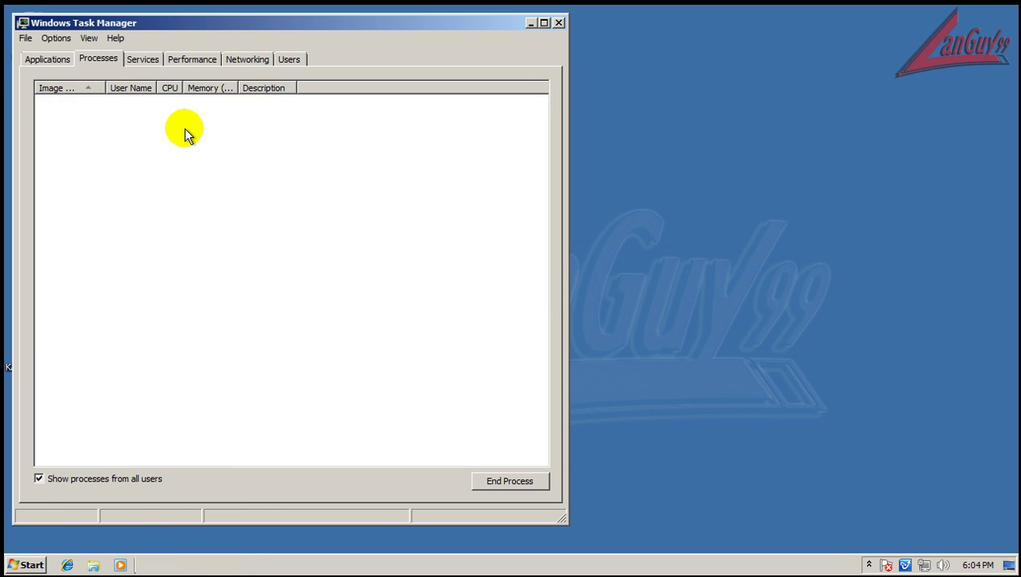
click(84, 86)
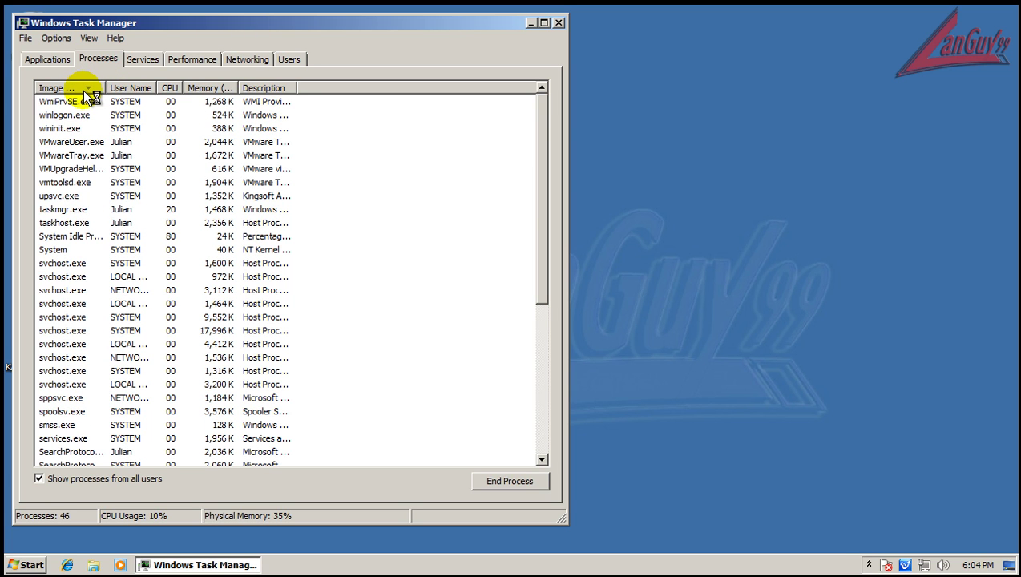
scroll(96, 157, down, 6)
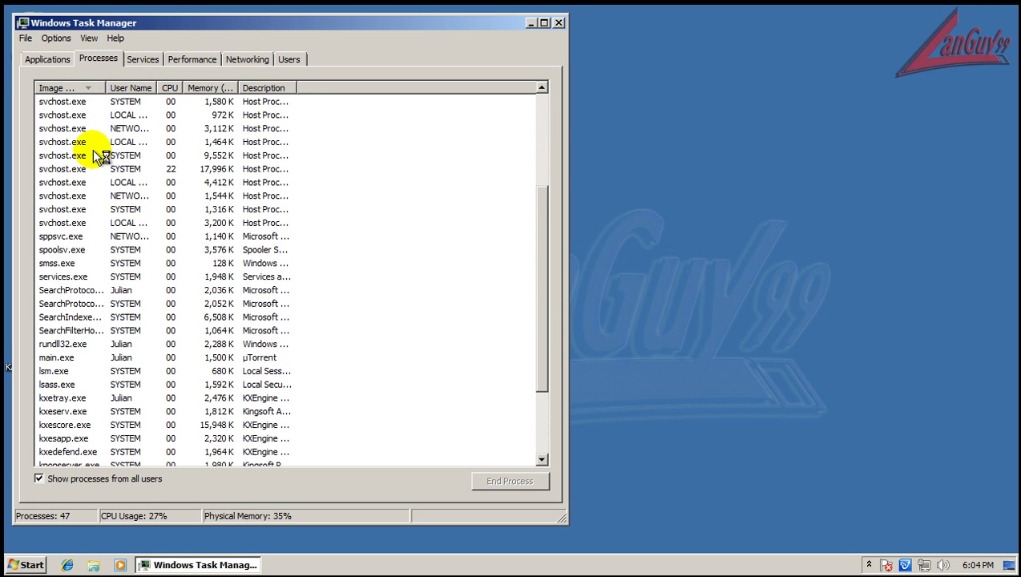
Step: Leave main.exe running, close Task Manager, and view Kingsoft's deleted-virus details
click(266, 289)
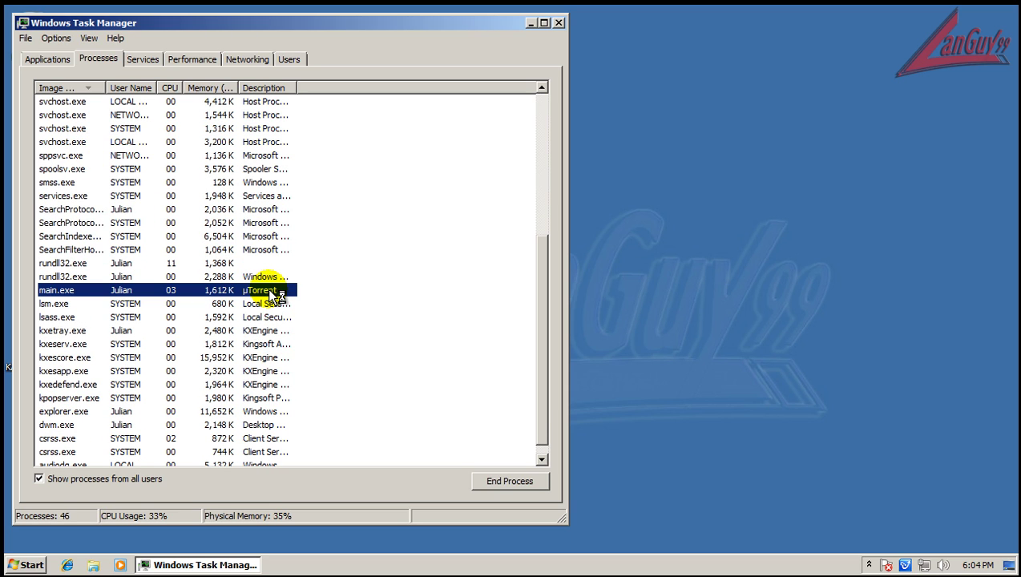
click(510, 481)
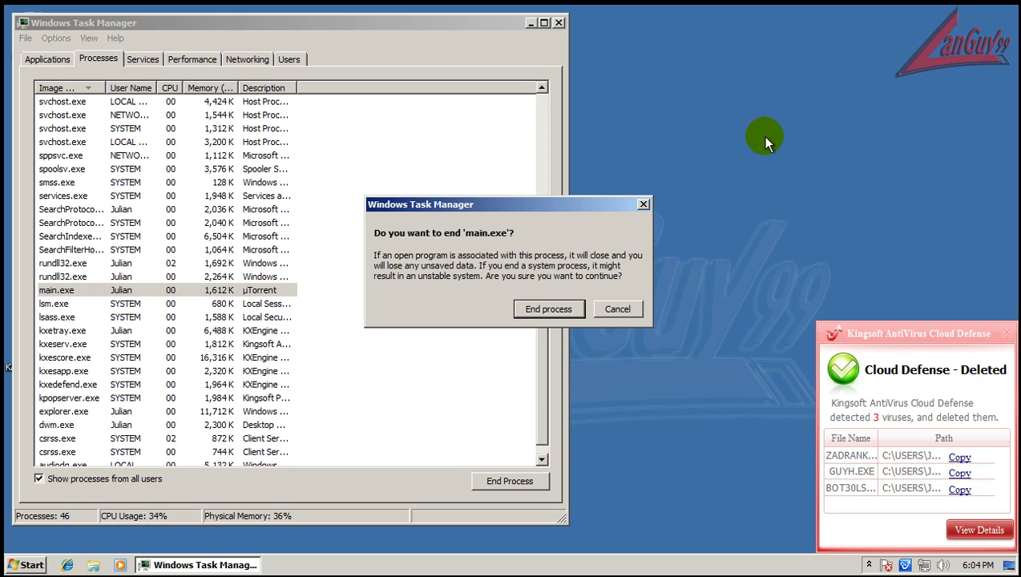
click(616, 311)
click(559, 23)
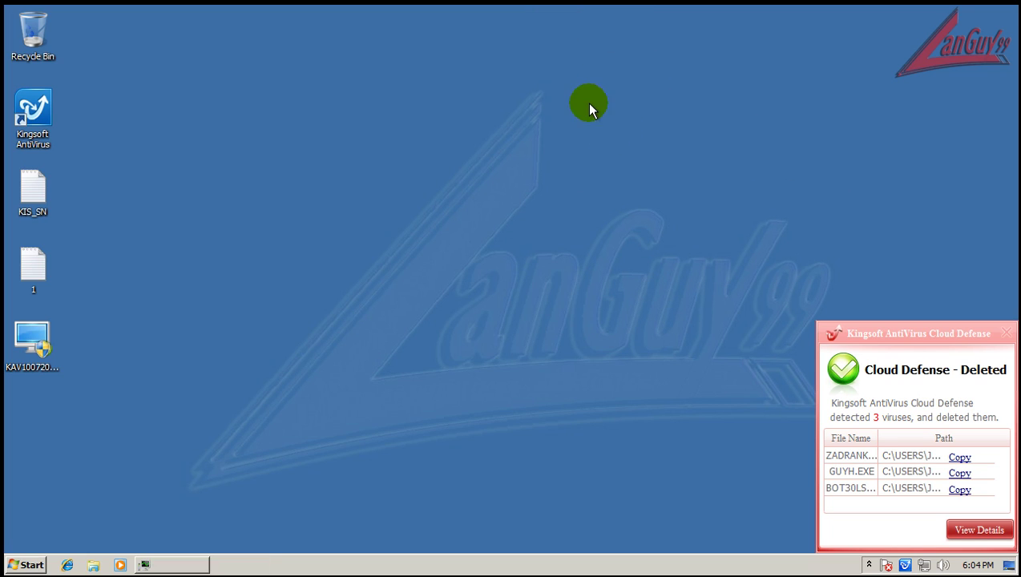
click(973, 531)
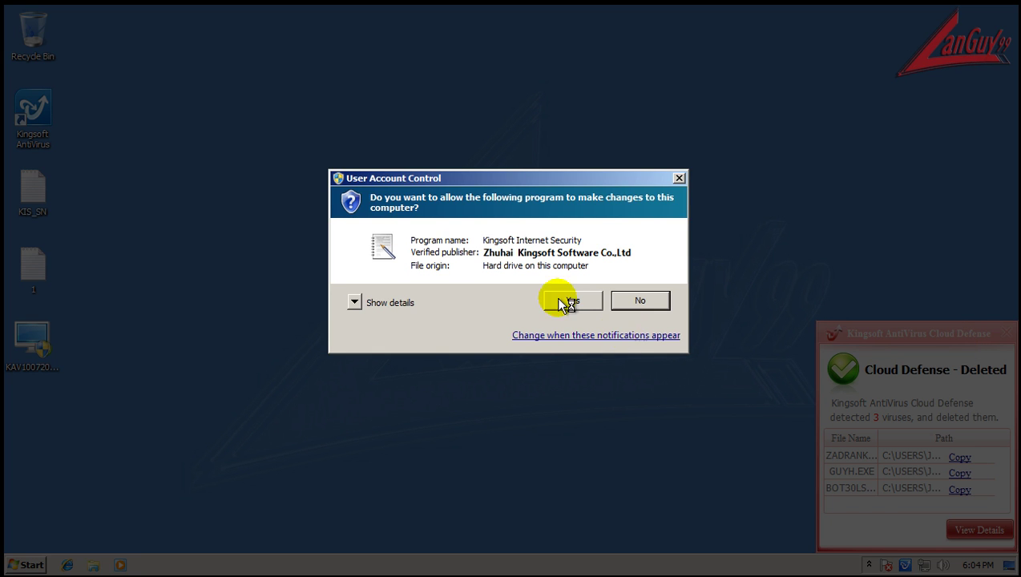
Step: Allow Kingsoft's UAC prompt, dismiss the pinch.exe crash, and widen the Log Viewer's processing columns
click(573, 300)
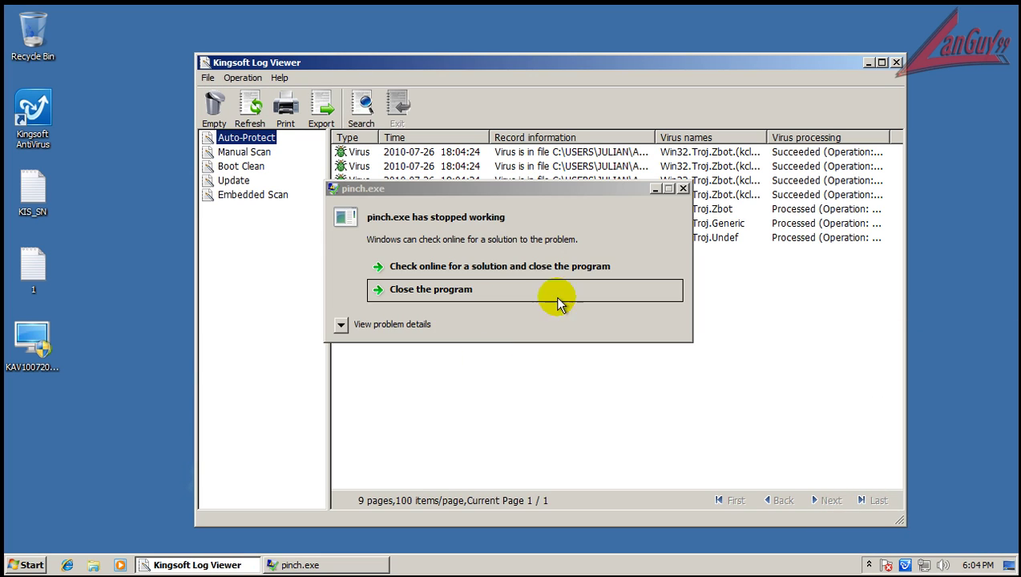
click(490, 292)
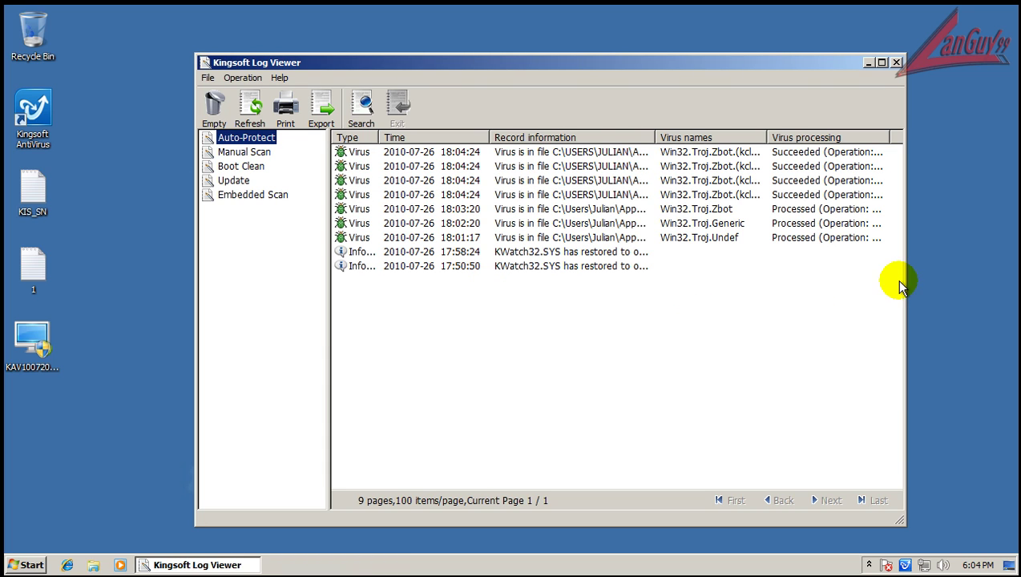
drag(585, 64, 520, 69)
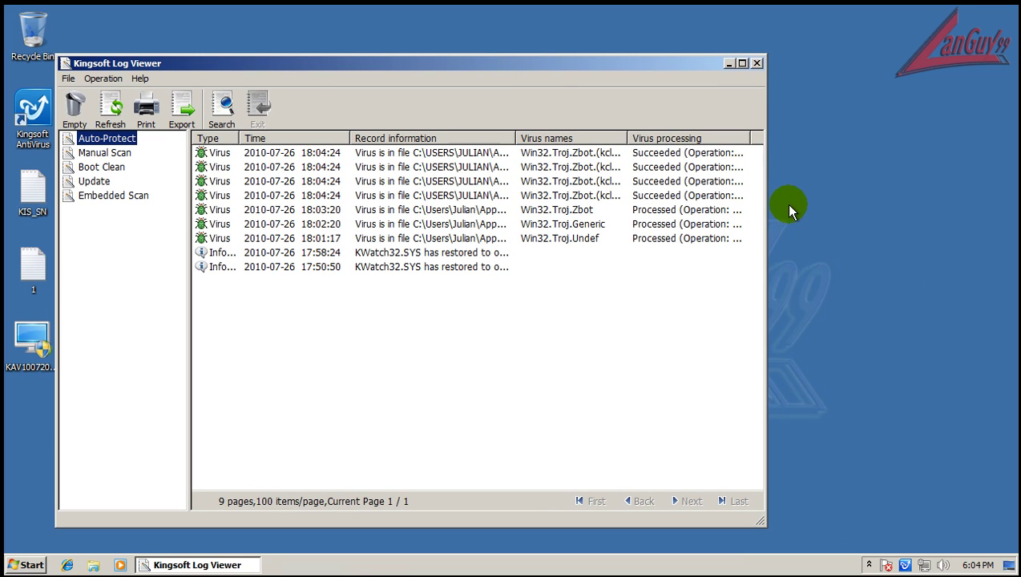
drag(769, 203, 973, 187)
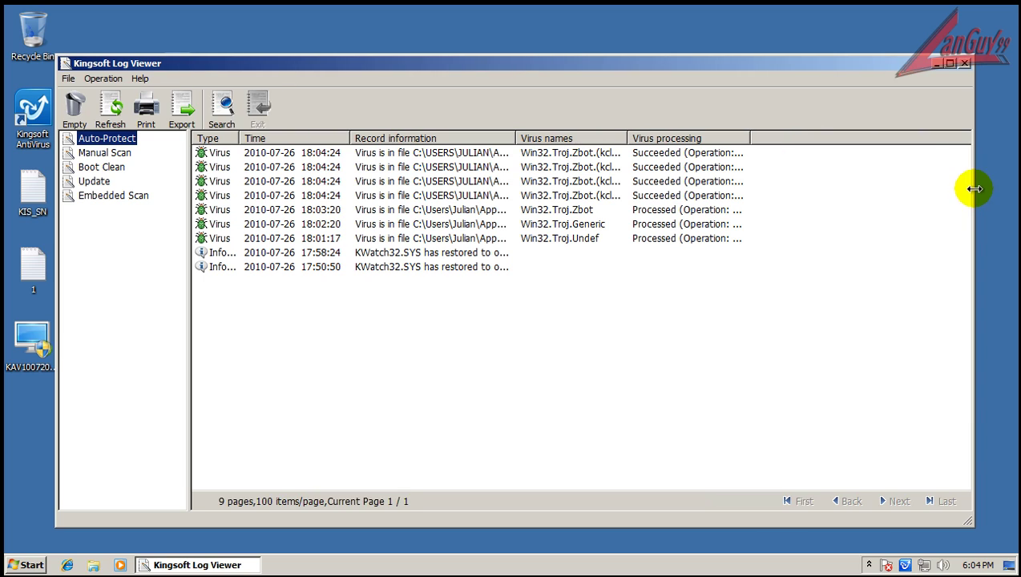
drag(748, 136, 889, 145)
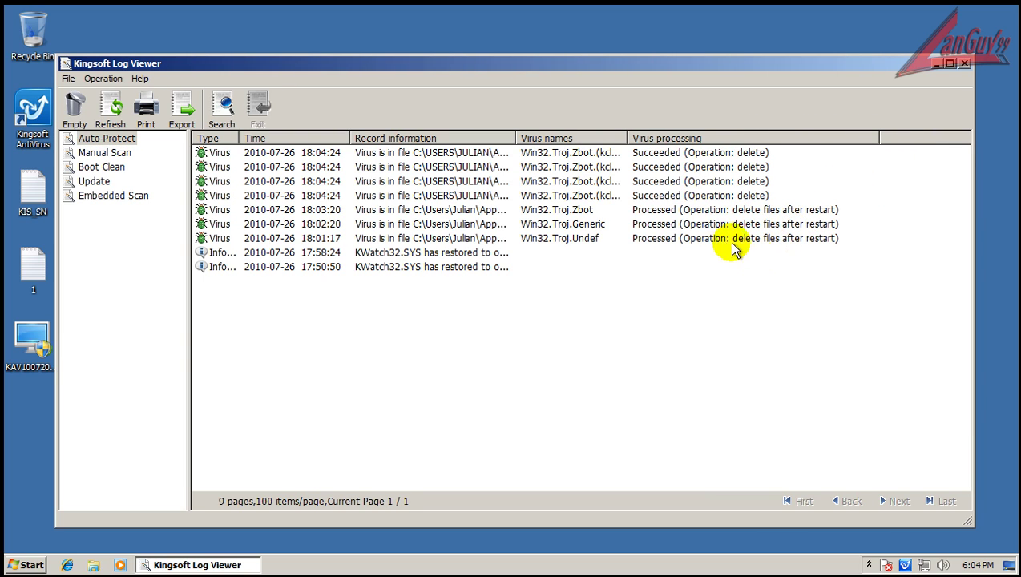
drag(515, 142, 565, 141)
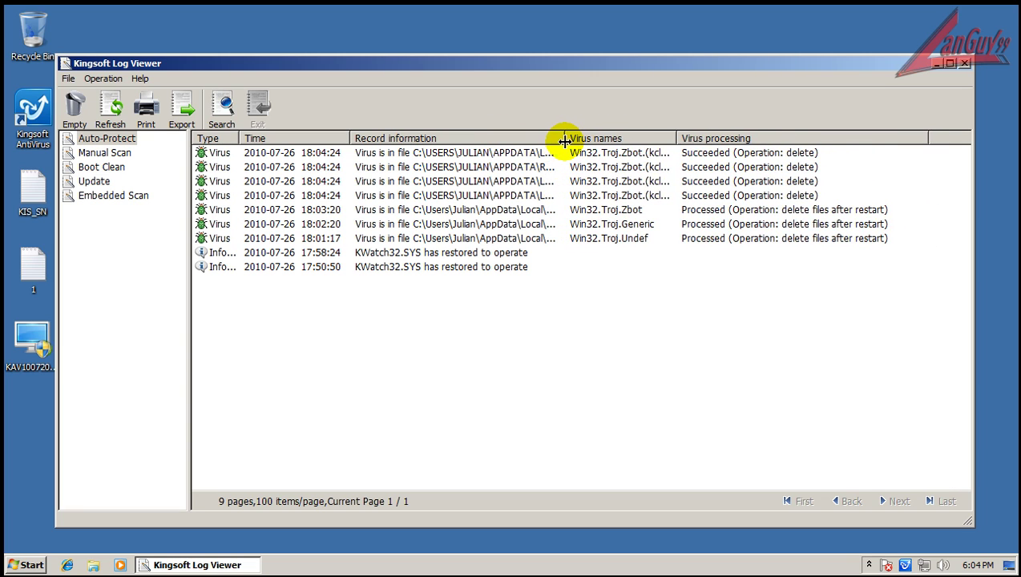
Step: Close the Log Viewer and bring up the Start menu's restart options
click(964, 64)
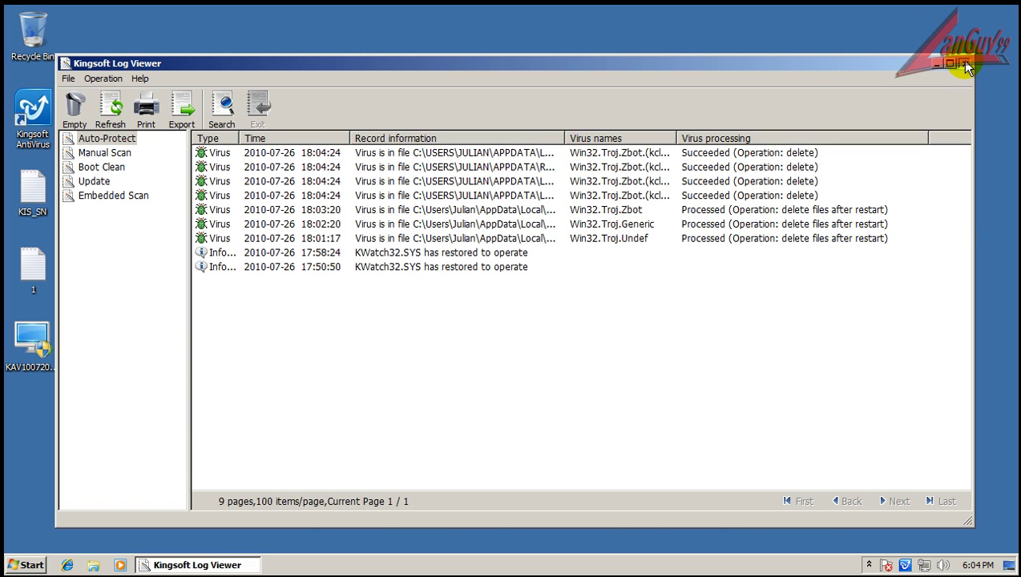
click(25, 565)
click(270, 536)
Step: Restart, check Kingsoft's scan status and 3-virus results, then finish and close the main window
click(313, 515)
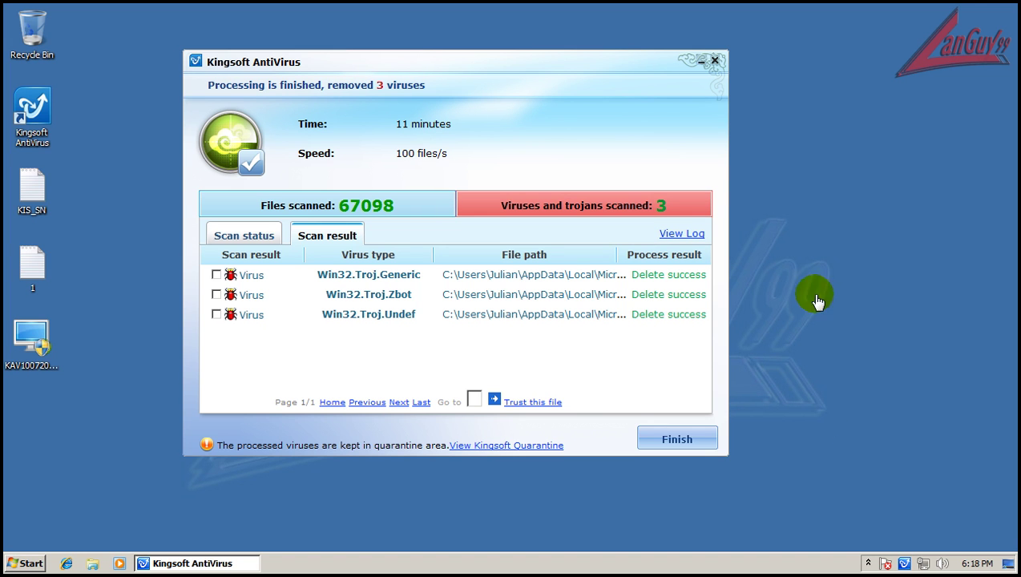
drag(561, 72, 628, 92)
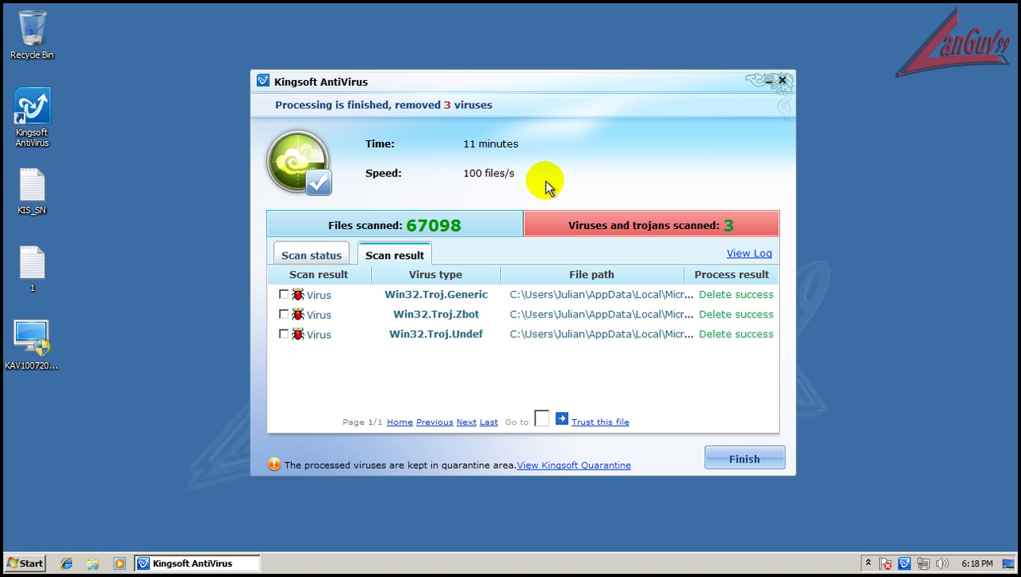
click(301, 255)
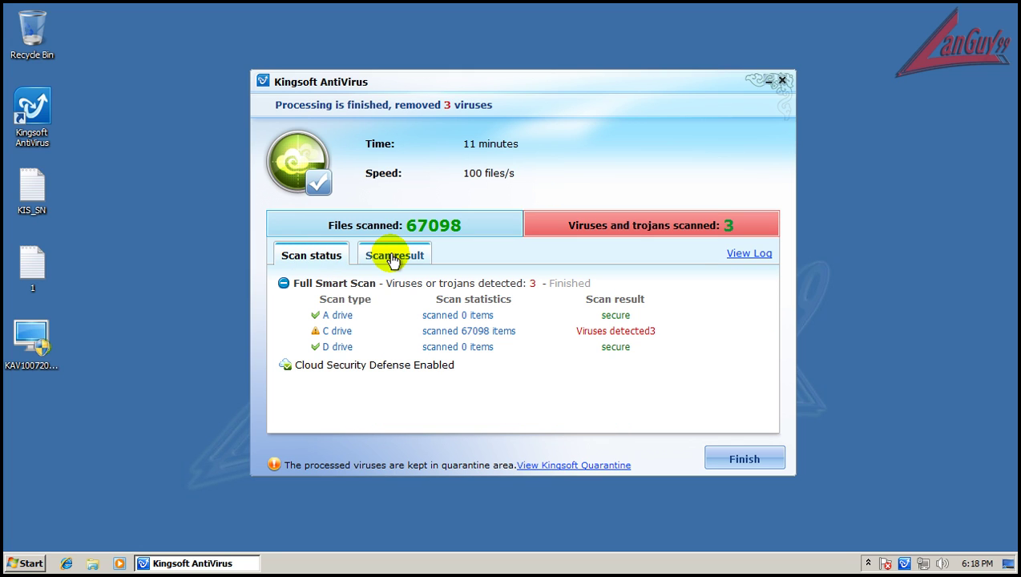
click(393, 256)
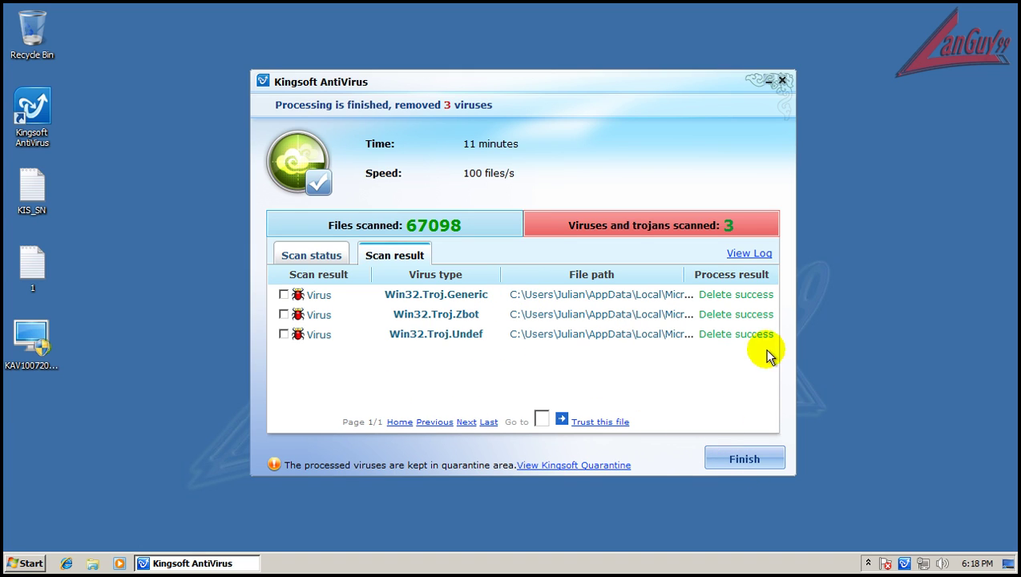
click(733, 459)
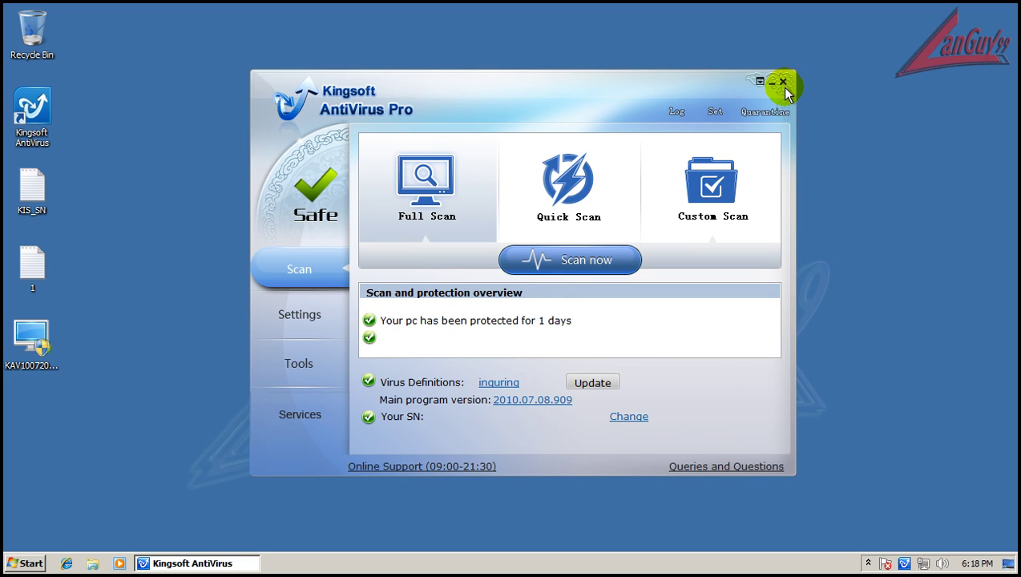
click(783, 83)
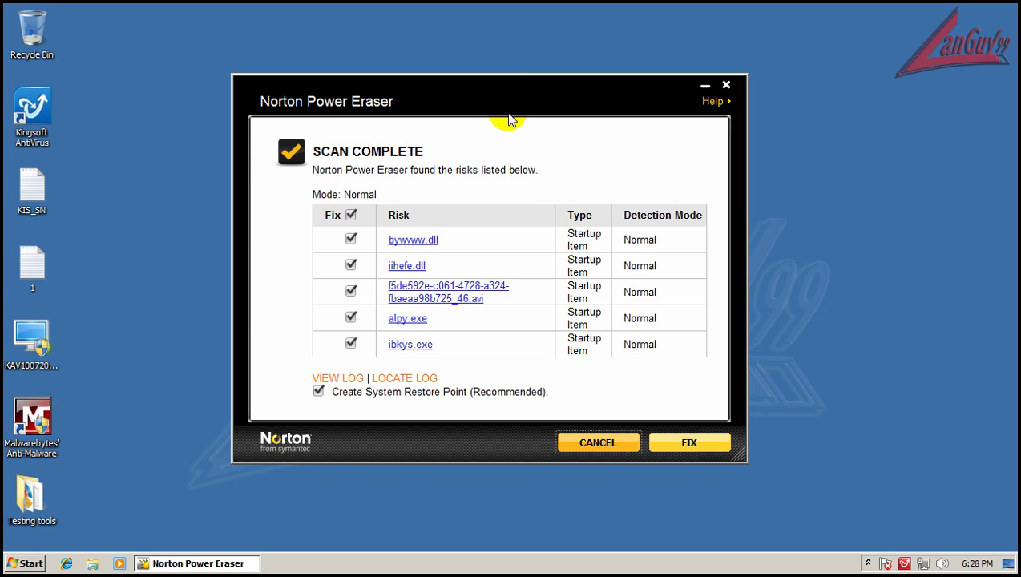
Step: Review Norton Power Eraser threat details for bywvww.dll, iihefe.dll and the long-named .avi item
click(423, 242)
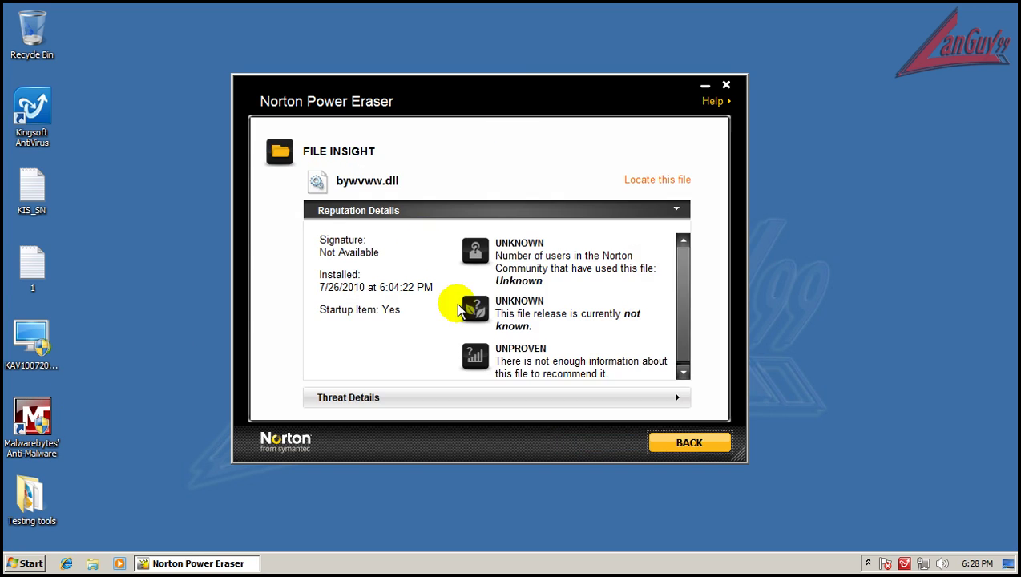
click(554, 398)
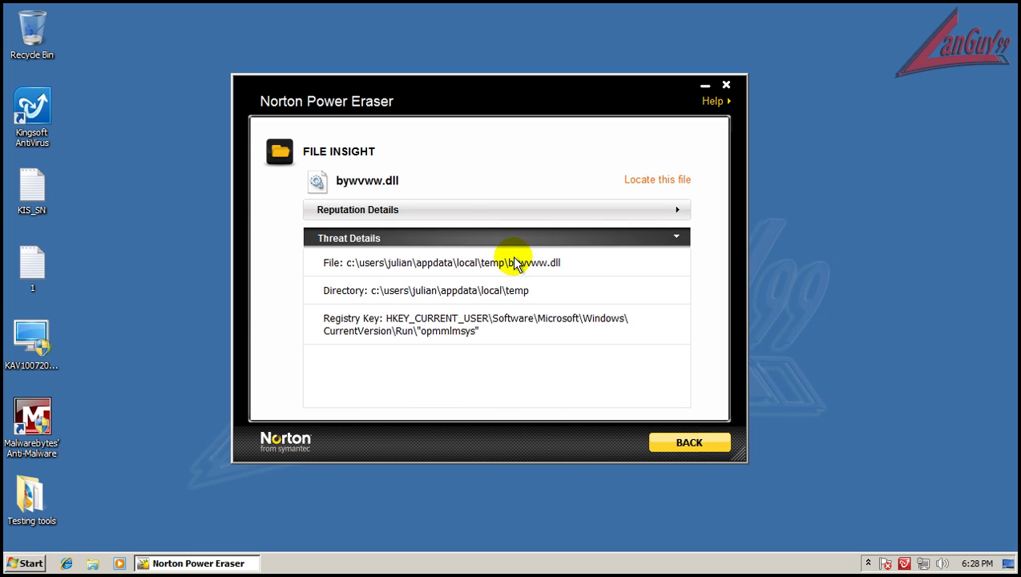
click(672, 446)
click(417, 267)
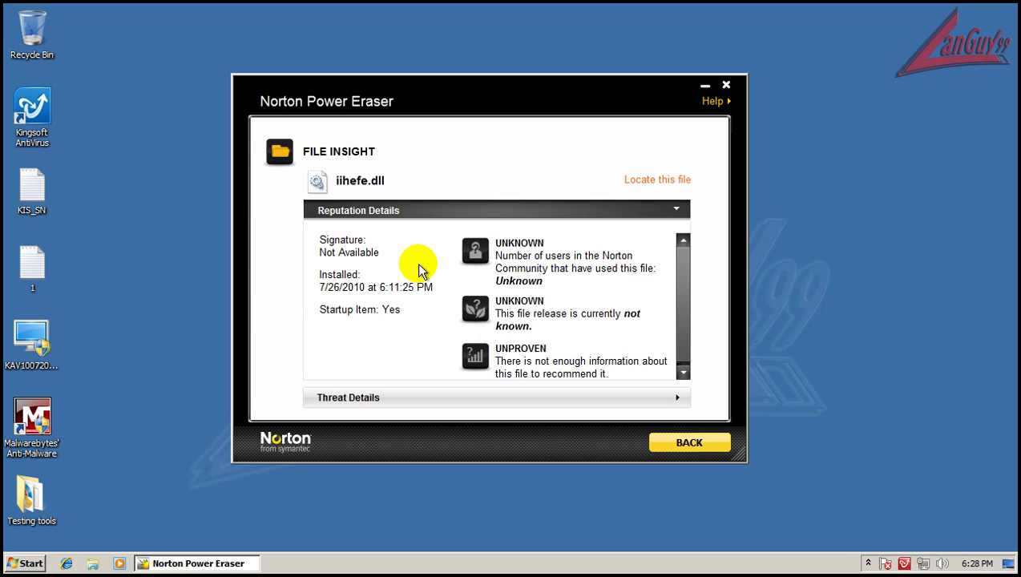
click(625, 397)
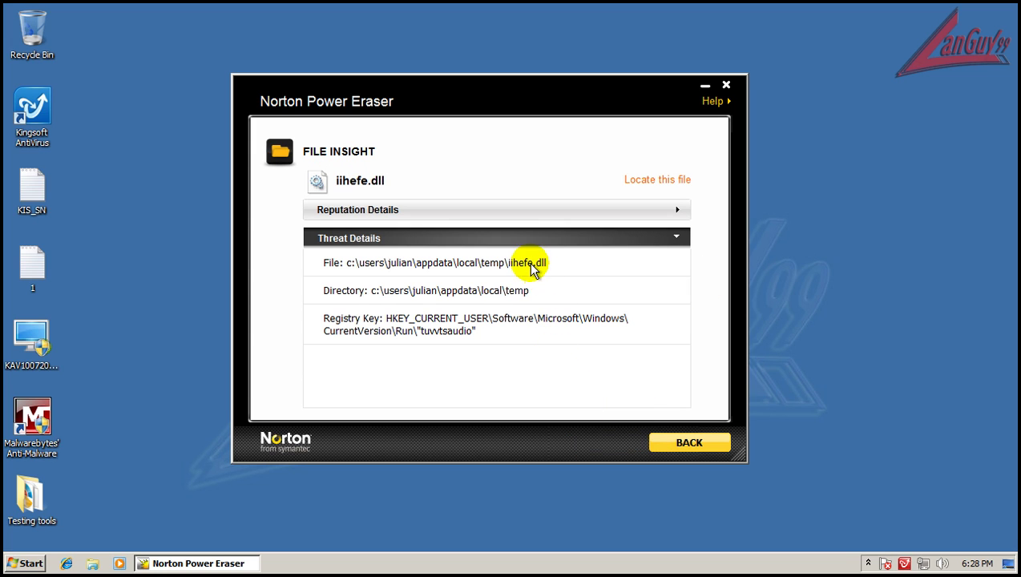
click(668, 445)
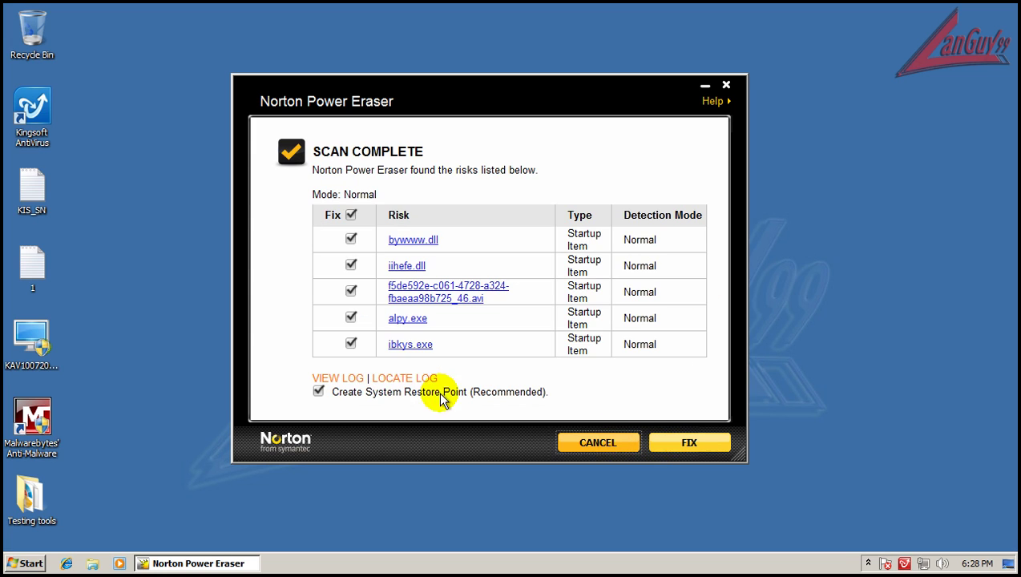
click(419, 292)
click(630, 400)
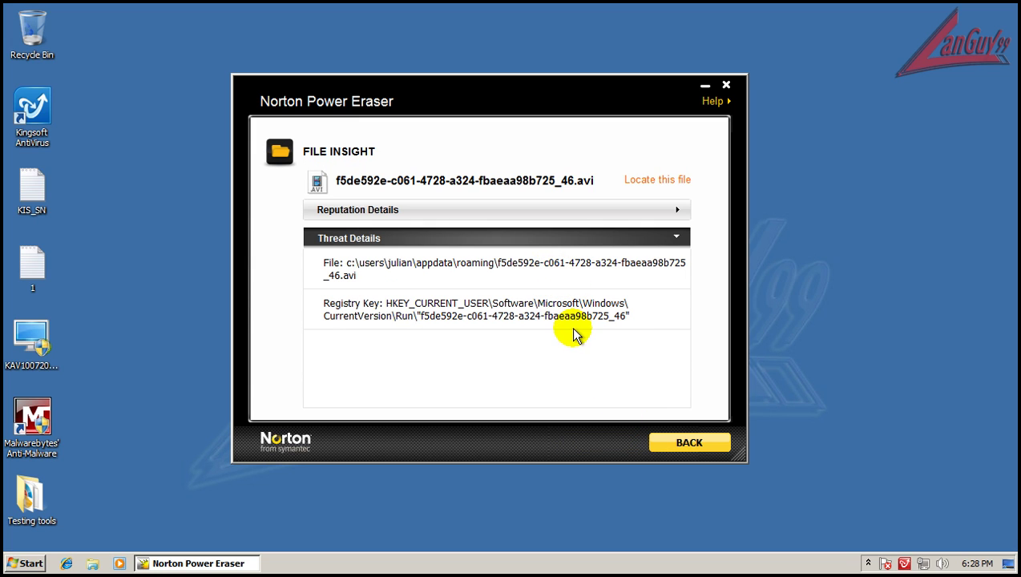
click(713, 451)
Step: Review threat details for alpy.exe and ibkys.exe, then fix all checked risks
click(413, 320)
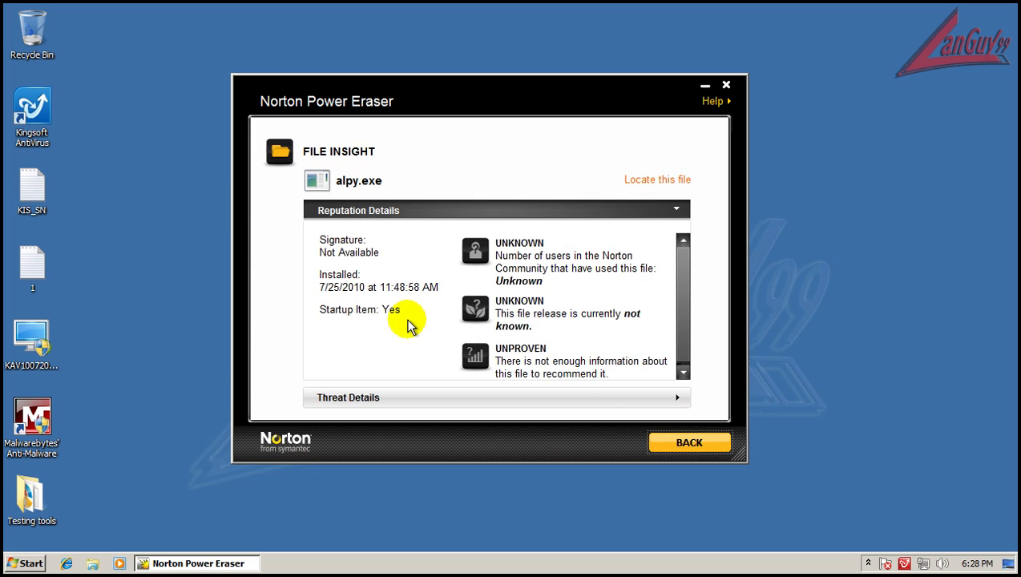
click(593, 400)
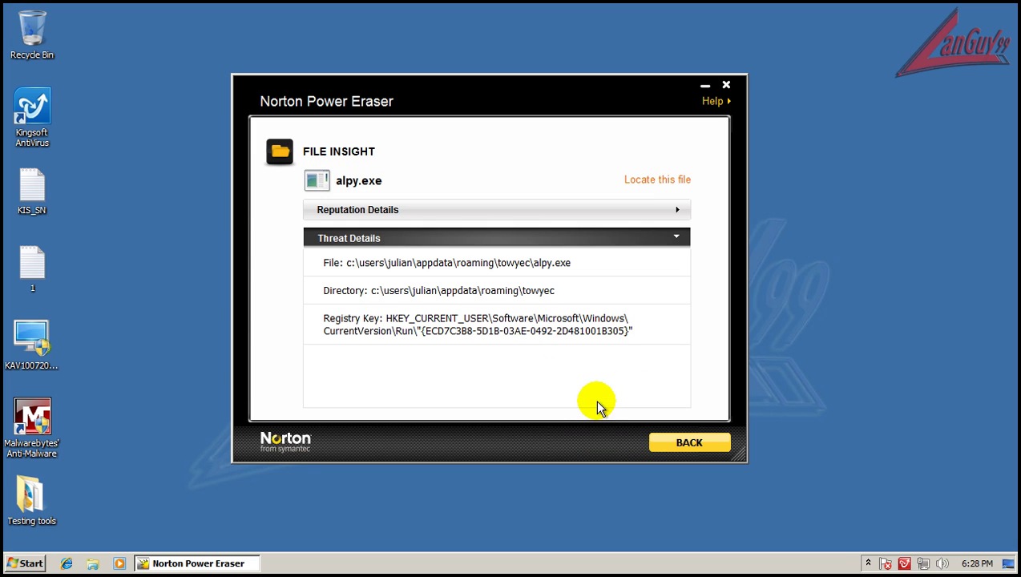
click(668, 453)
click(424, 348)
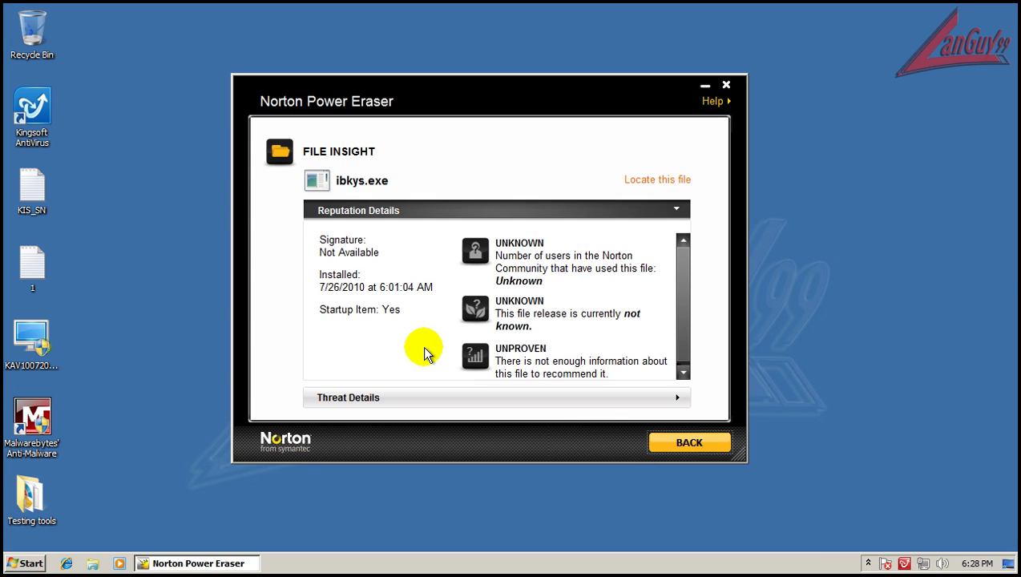
click(582, 398)
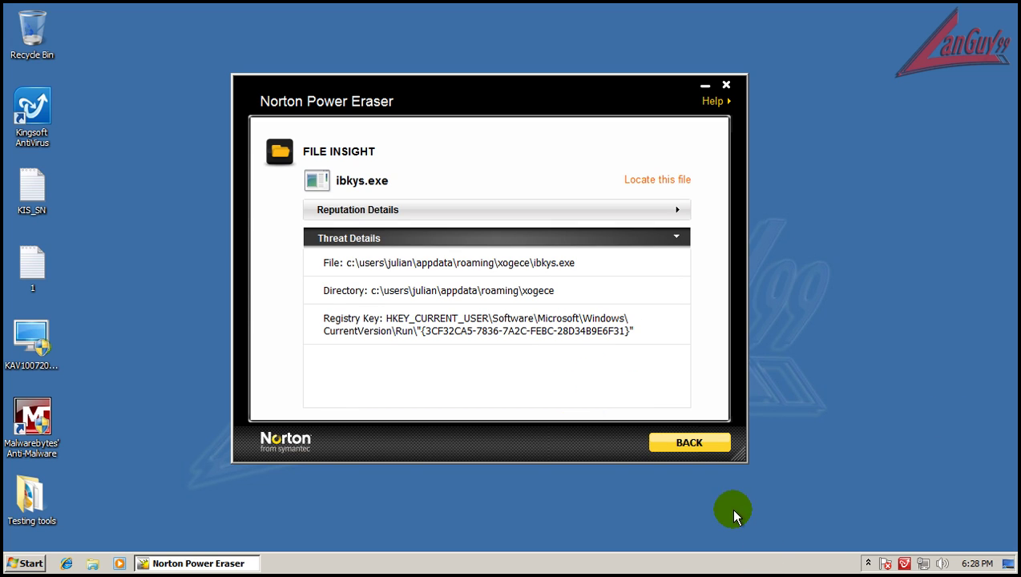
click(713, 449)
click(686, 444)
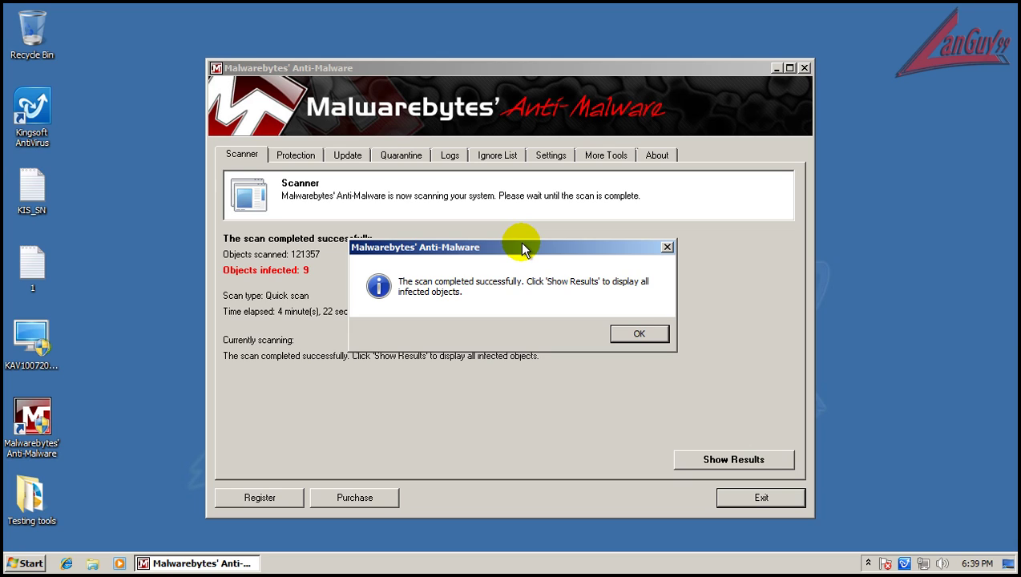
Step: Show the nine infected items with full paths visible and remove them all into quarantine
click(634, 331)
click(781, 461)
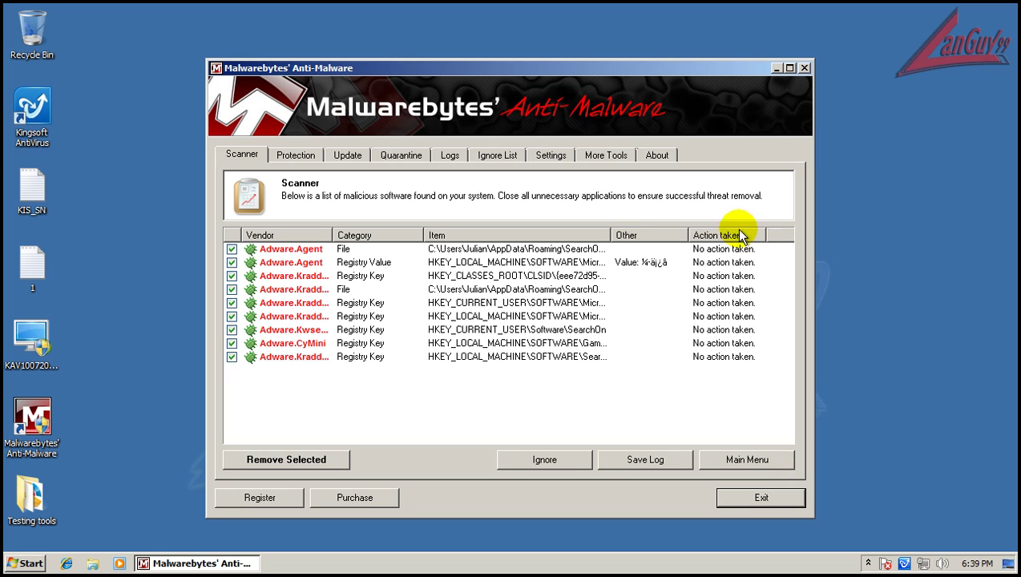
drag(765, 236, 759, 256)
drag(815, 282, 989, 292)
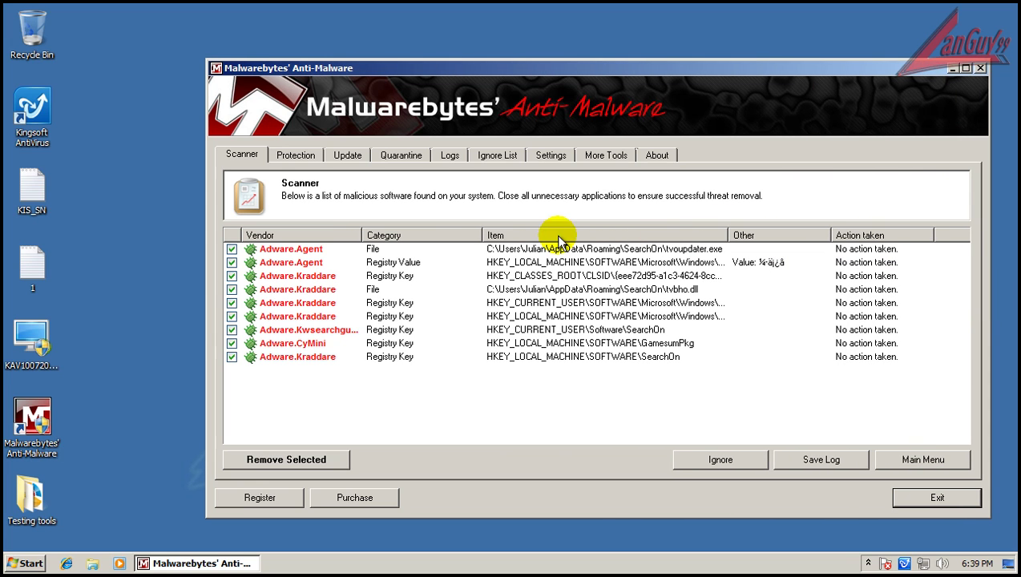
drag(577, 68, 440, 67)
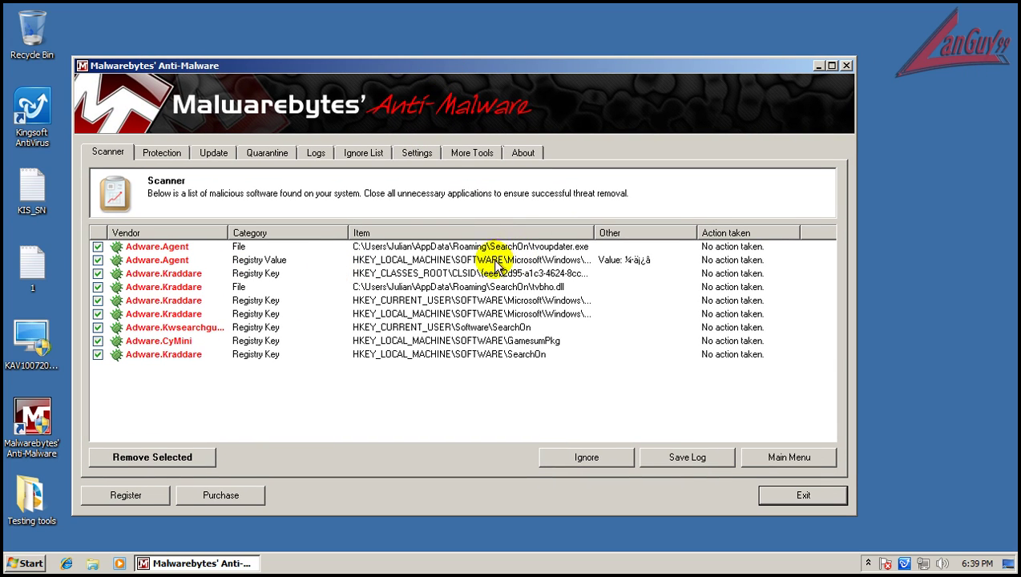
drag(593, 232, 663, 234)
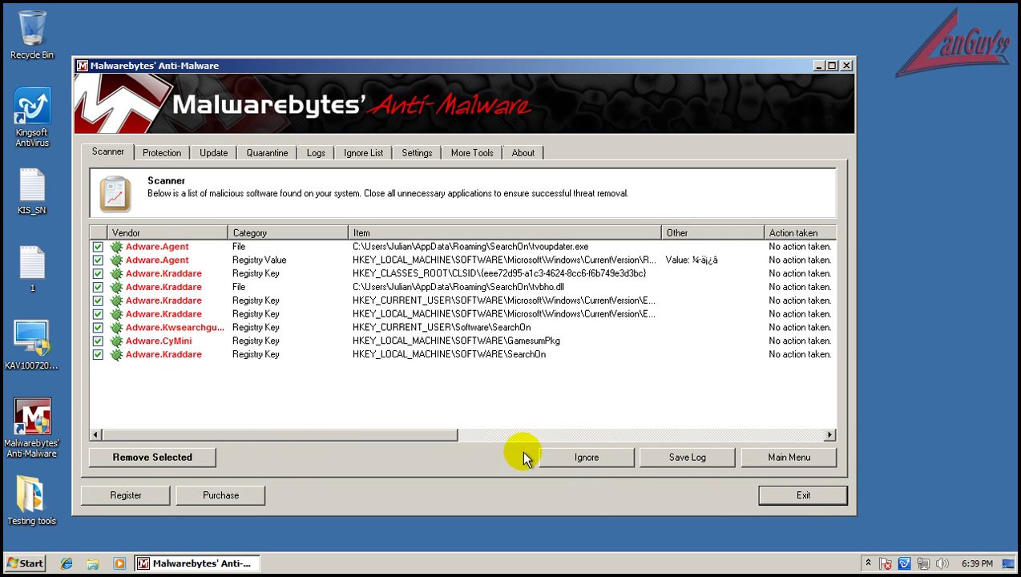
click(208, 454)
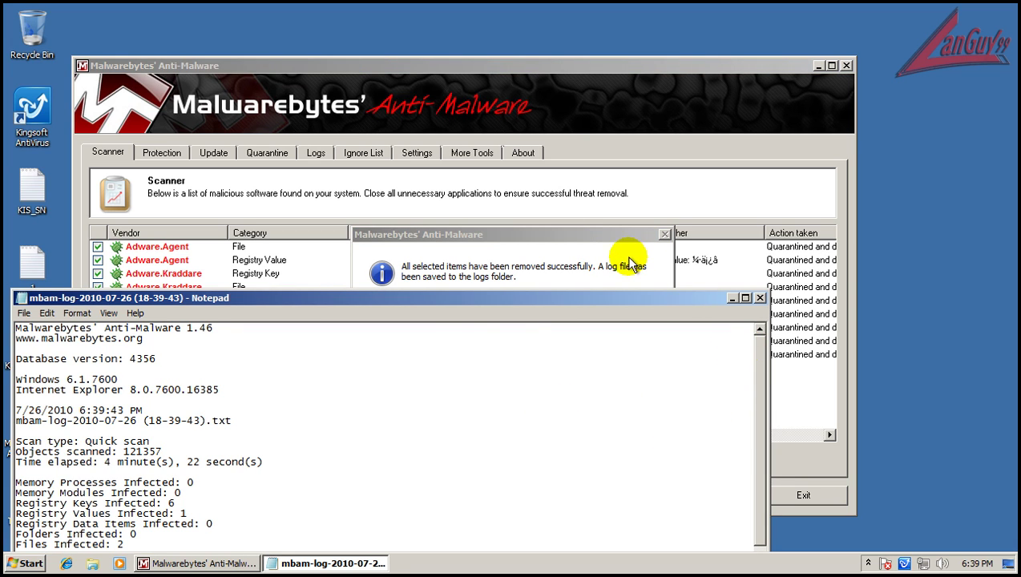
Step: Decline the restart, read the Malwarebytes quarantine log in Notepad, then close Notepad and Malwarebytes
click(630, 244)
click(637, 351)
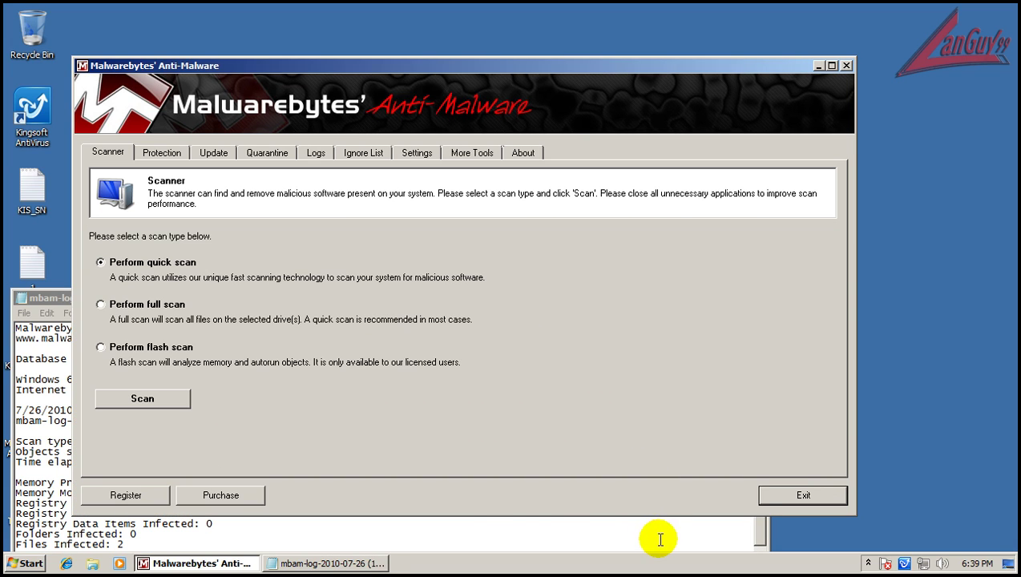
click(659, 539)
drag(636, 303, 645, 86)
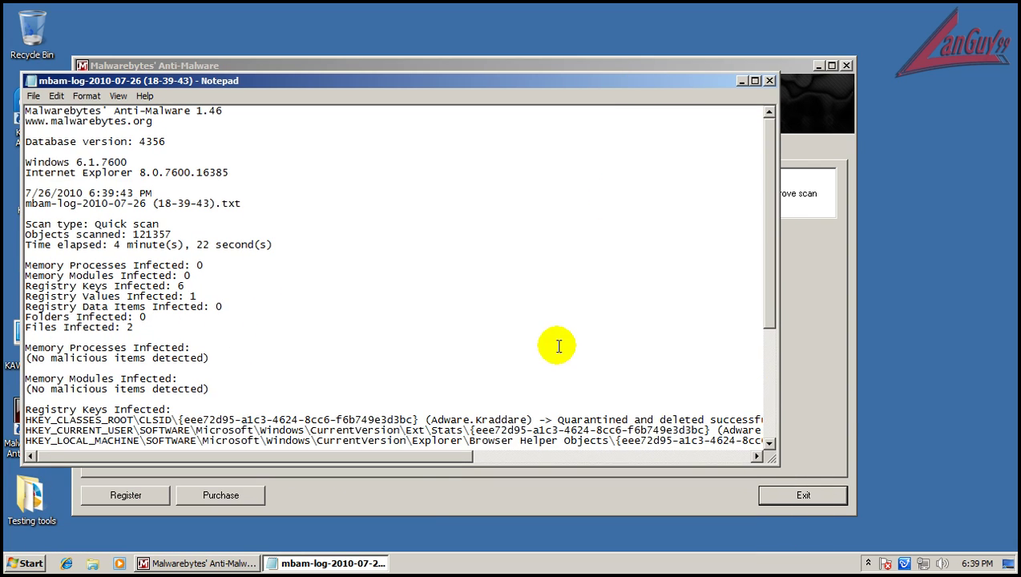
drag(439, 457, 679, 434)
scroll(684, 348, down, 6)
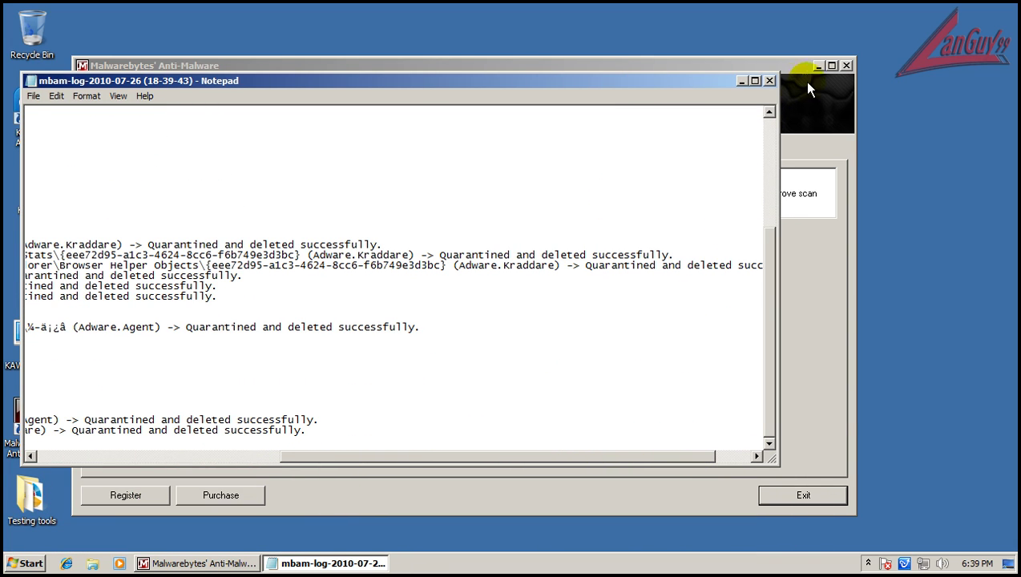
click(769, 80)
click(846, 66)
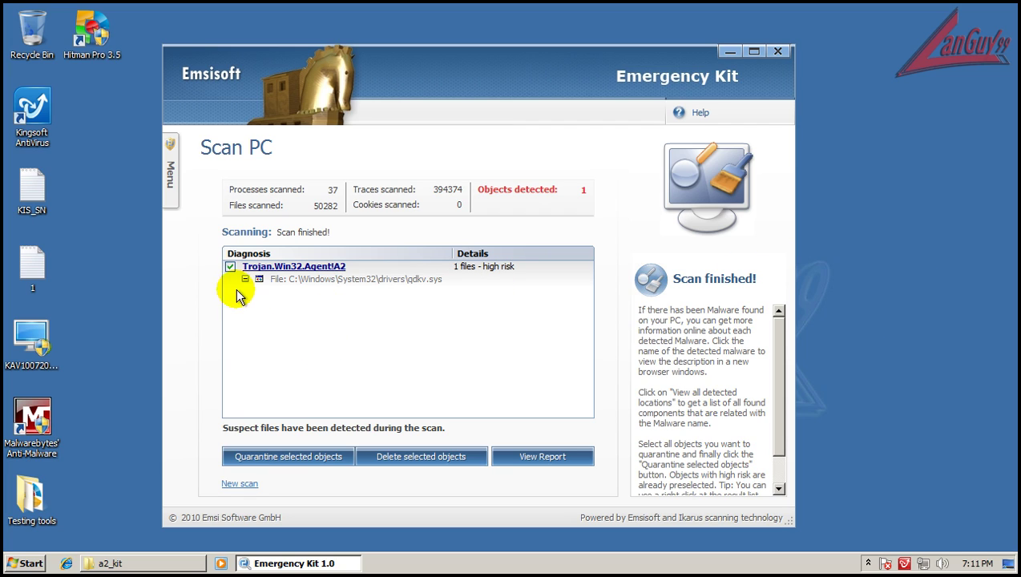
Step: Quarantine the Trojan.Win32.Agent!A2 file in qdkv.sys and close Emsisoft Emergency Kit
click(324, 455)
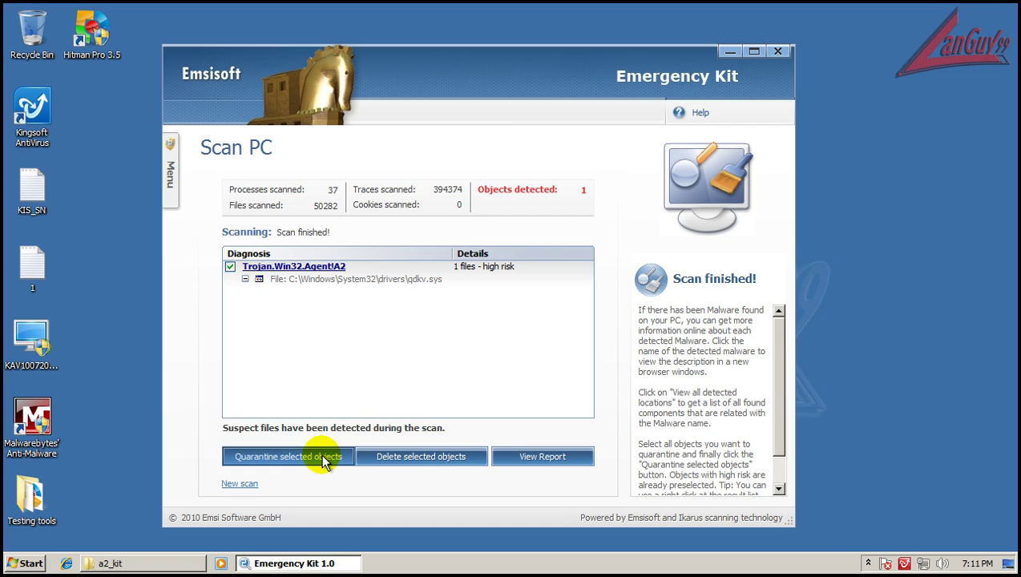
click(776, 52)
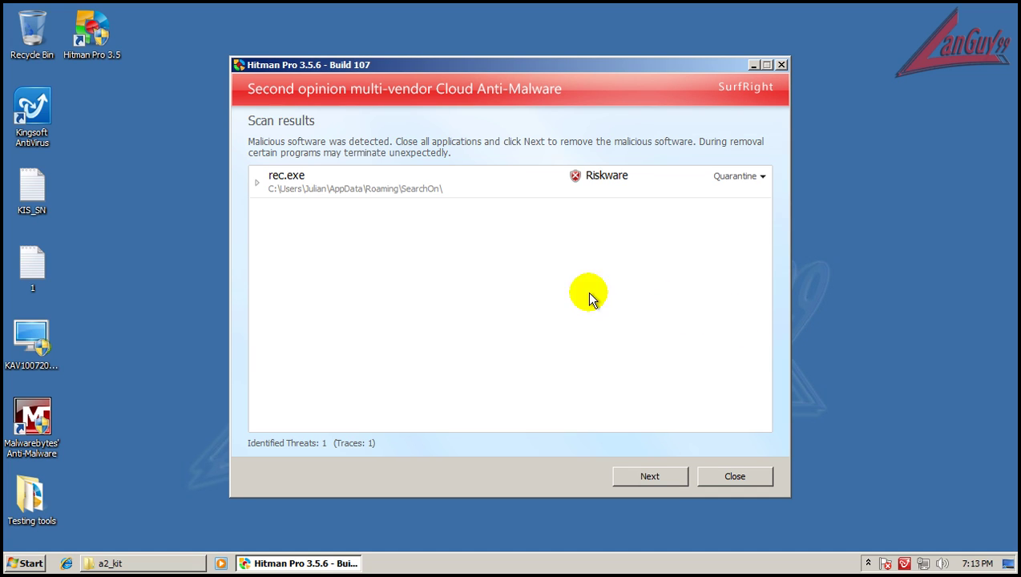
Step: Expand the rec.exe Riskware result, view its available actions, then close Hitman Pro
click(257, 184)
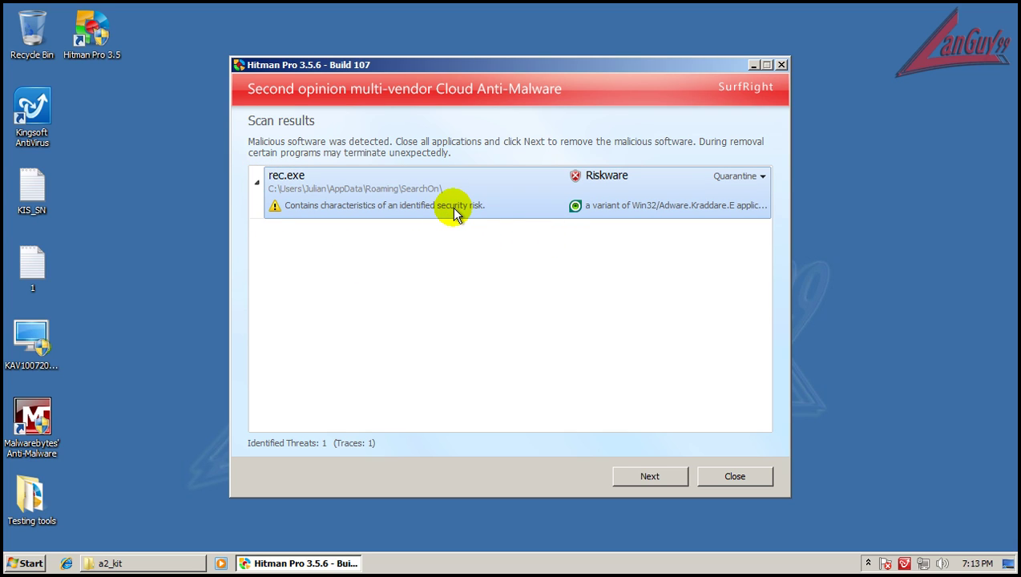
right_click(695, 206)
click(683, 67)
drag(685, 72, 574, 66)
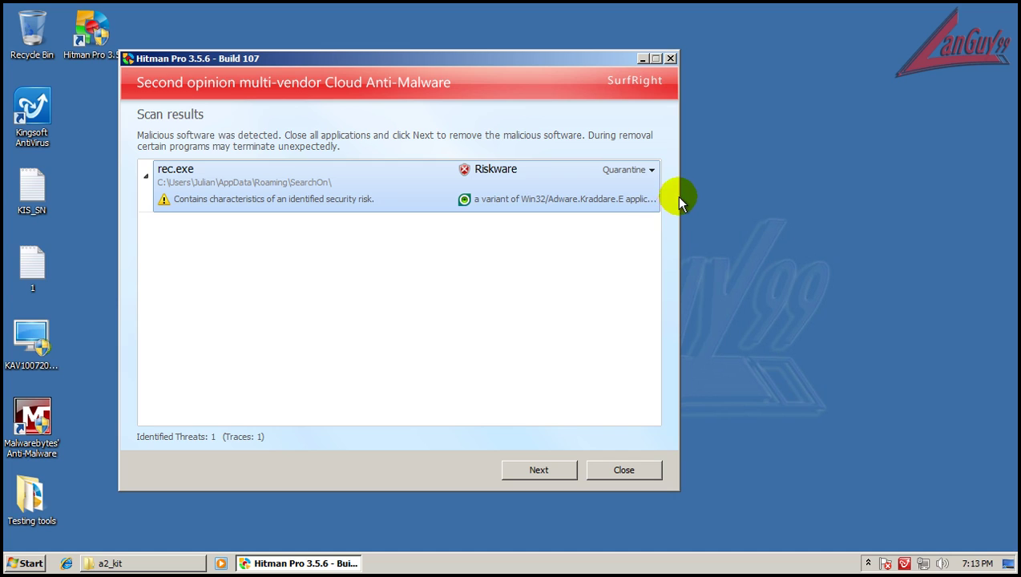
click(641, 471)
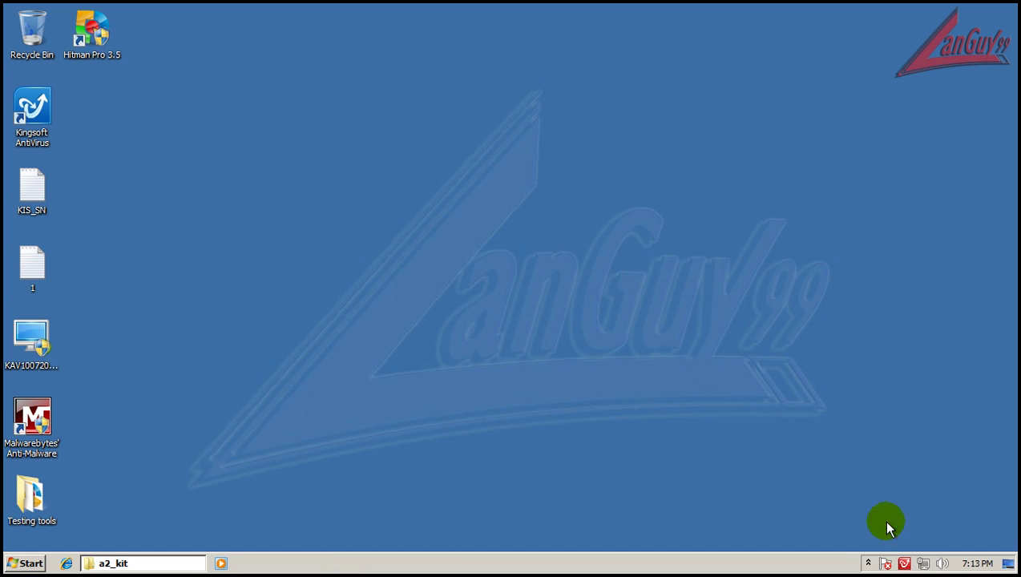
Step: Open Kingsoft AntiVirus's main window from the tray icon and position it slightly higher
double_click(903, 564)
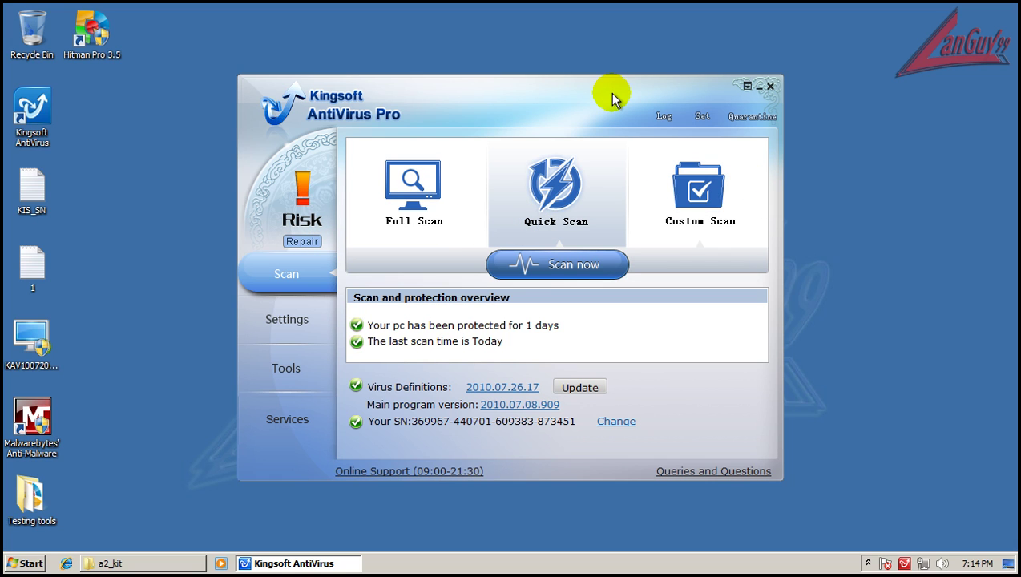
mouse_move(614, 98)
mouse_down()
mouse_move(604, 87)
mouse_move(616, 79)
mouse_up()
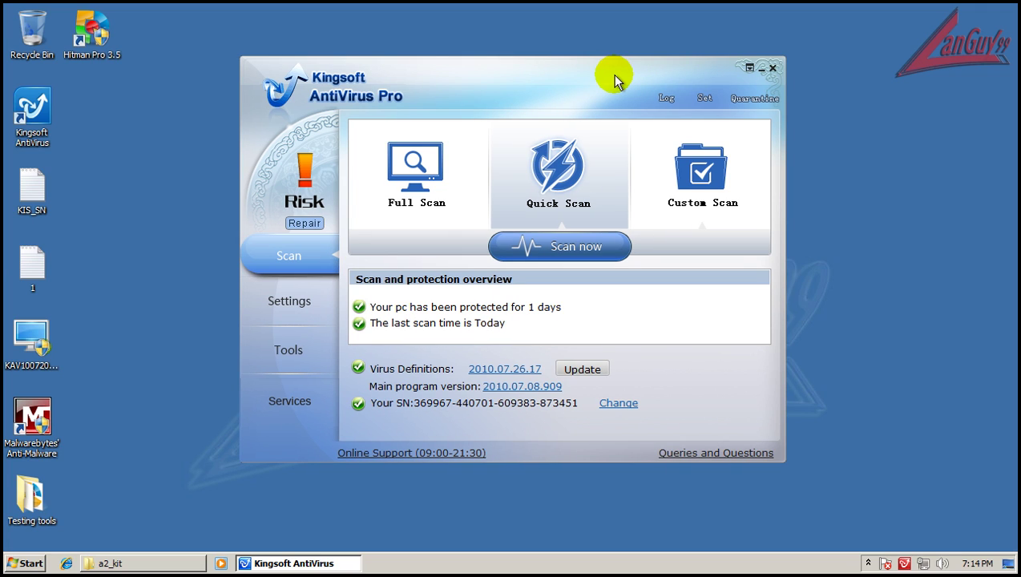